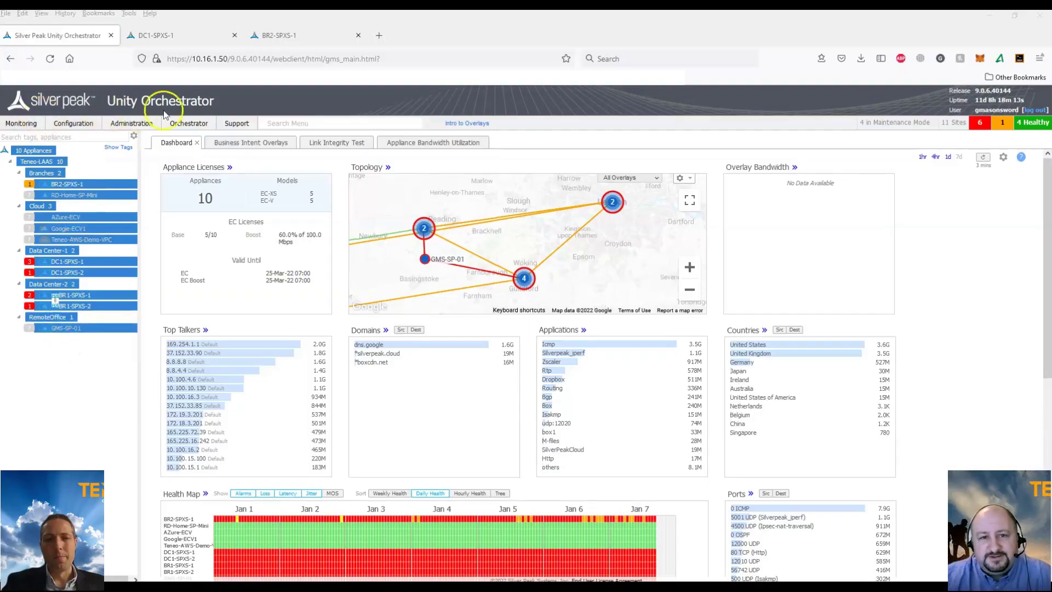
Show dashboard data for BR2-SPXS-1, DC1-SPXS-2 and DC1-SPXS-1 in turn, then reselect the whole Teneo-LAAS group
left_click(34, 150)
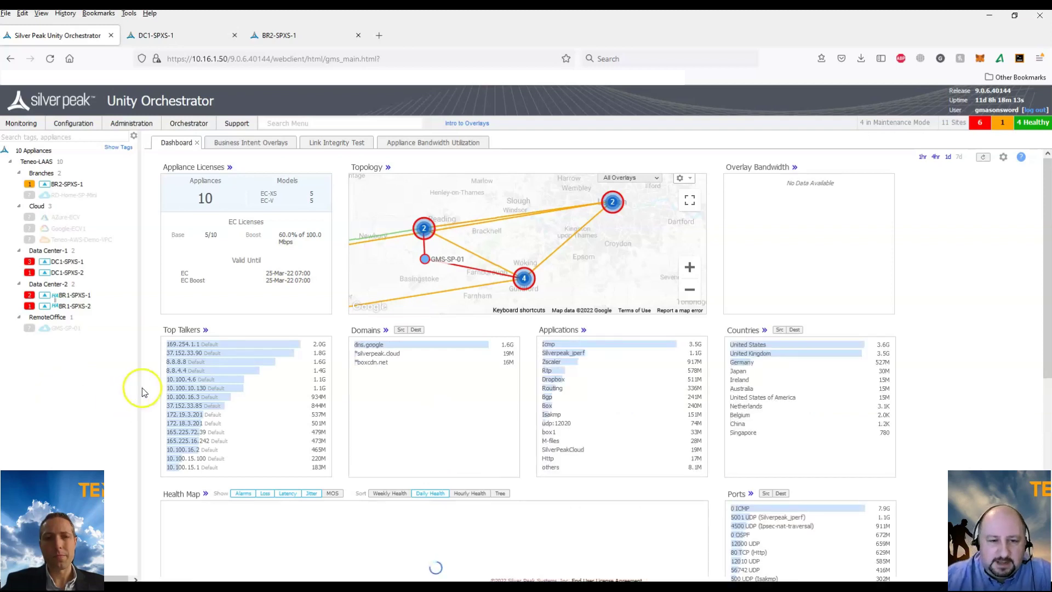
left_click(66, 184)
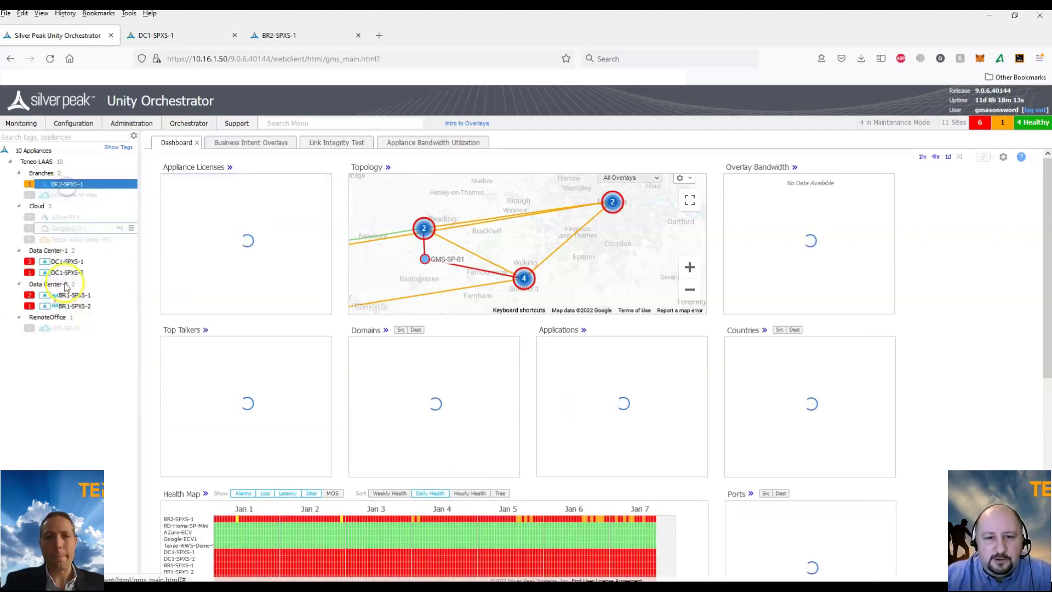
left_click(70, 273)
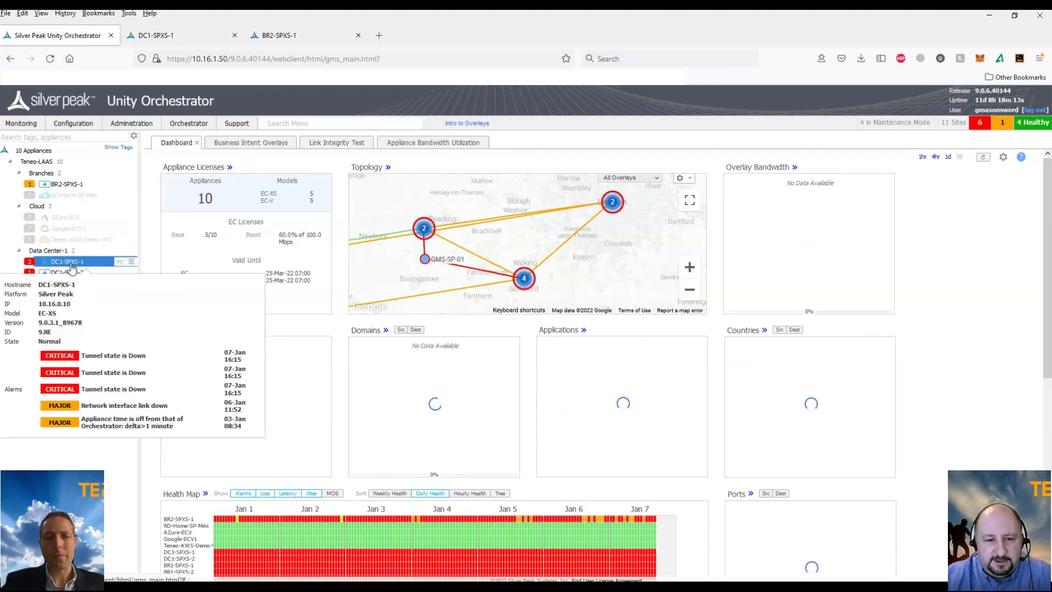
left_click(78, 263)
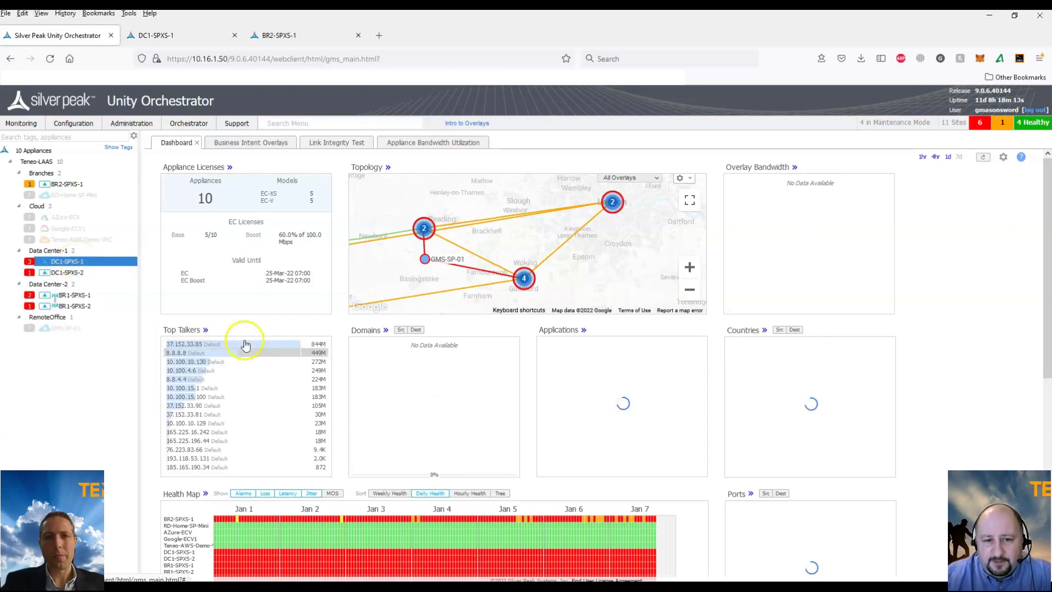
left_click(72, 186)
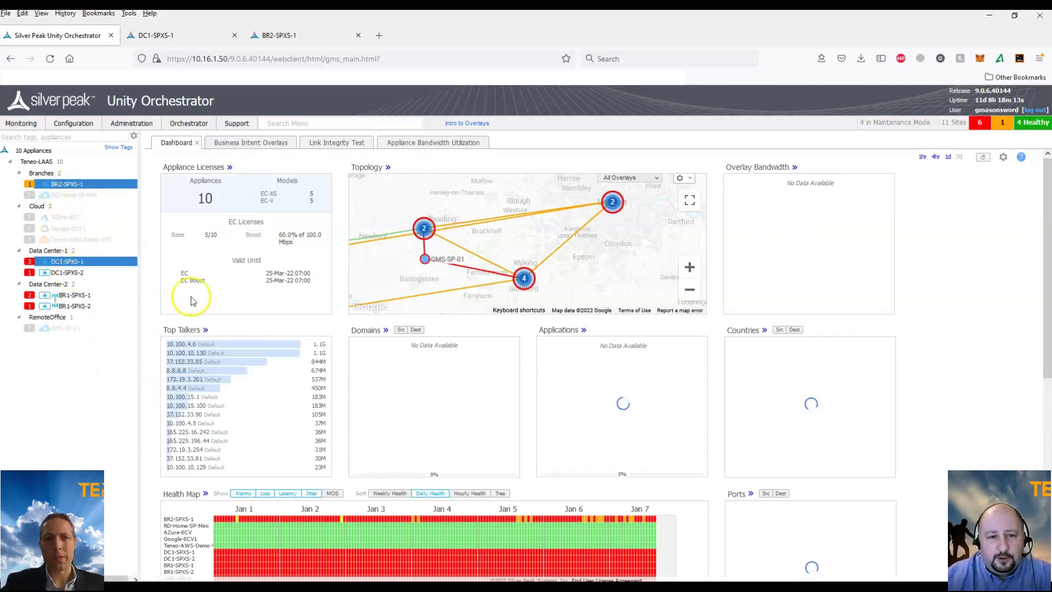
left_click(60, 164)
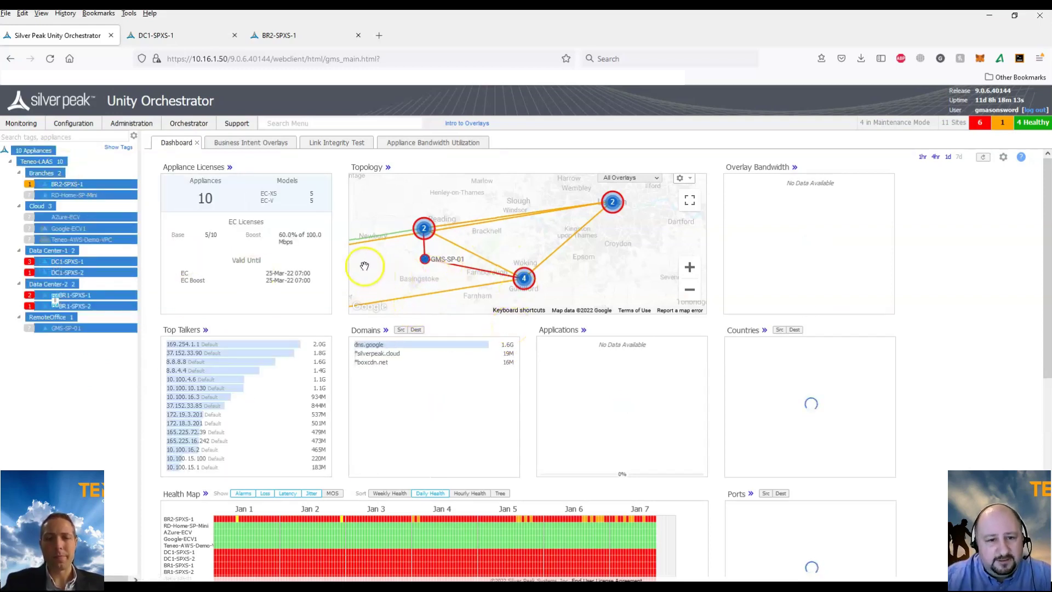
Open the topology map in its own view and zoom in on the London sites
left_click(382, 169)
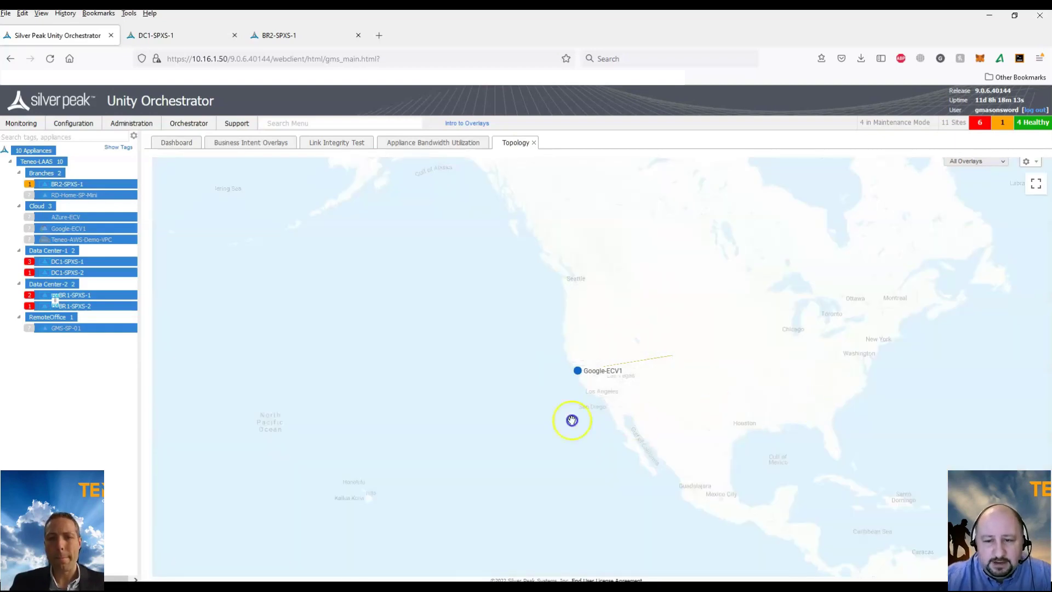
left_click_drag(571, 423, 381, 421)
left_click_drag(862, 362, 514, 456)
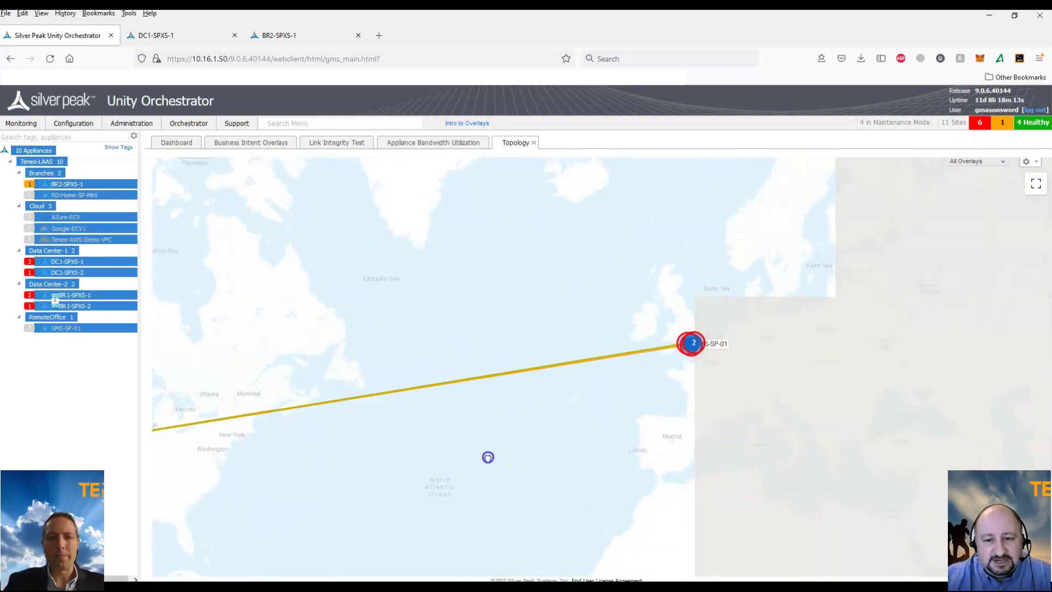
left_click_drag(704, 385, 559, 437)
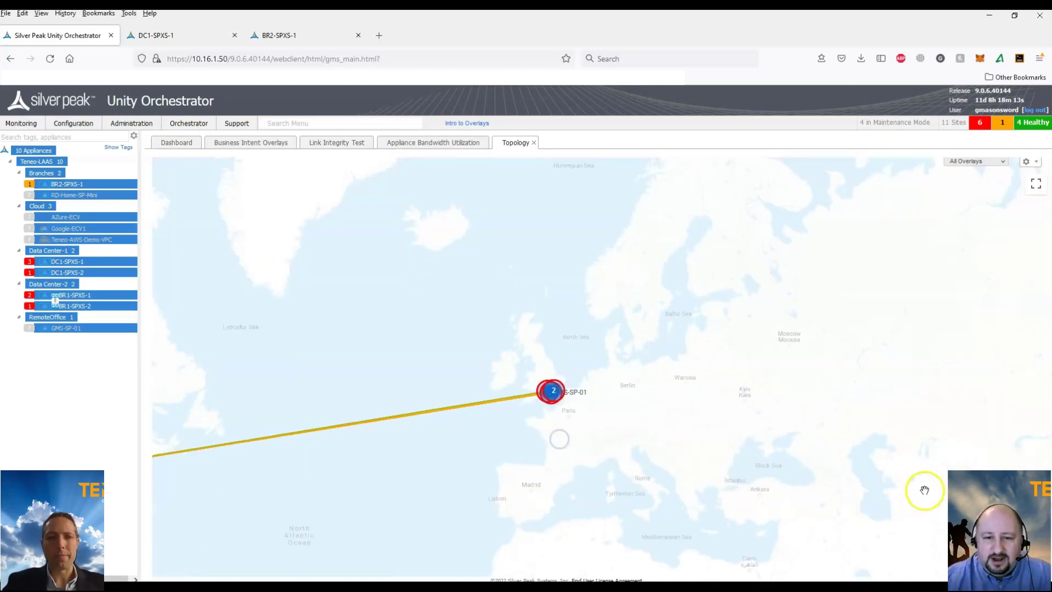
left_click(551, 391)
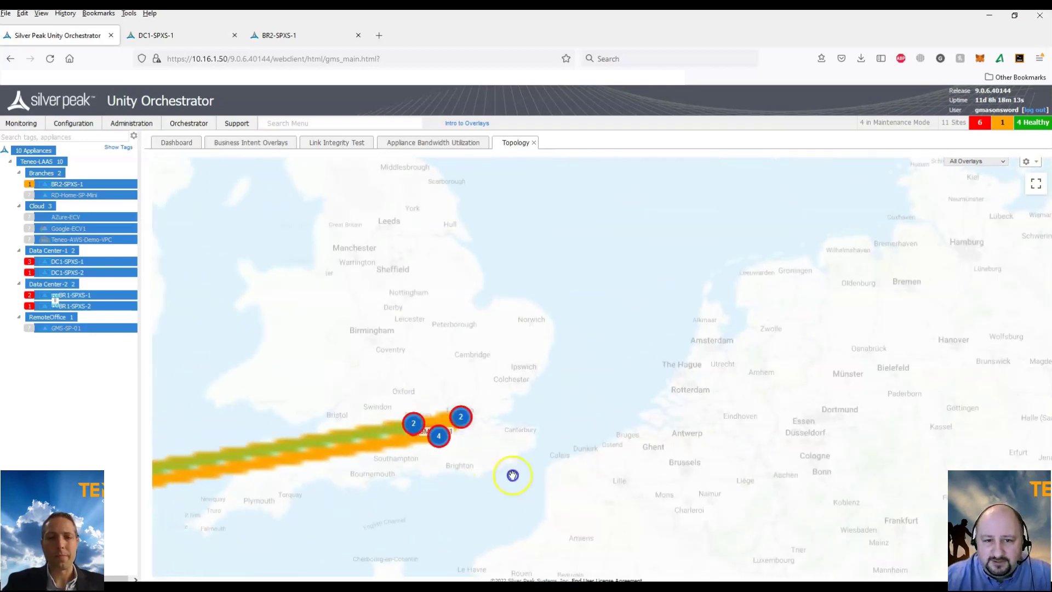
scroll(526, 468, "down", 1)
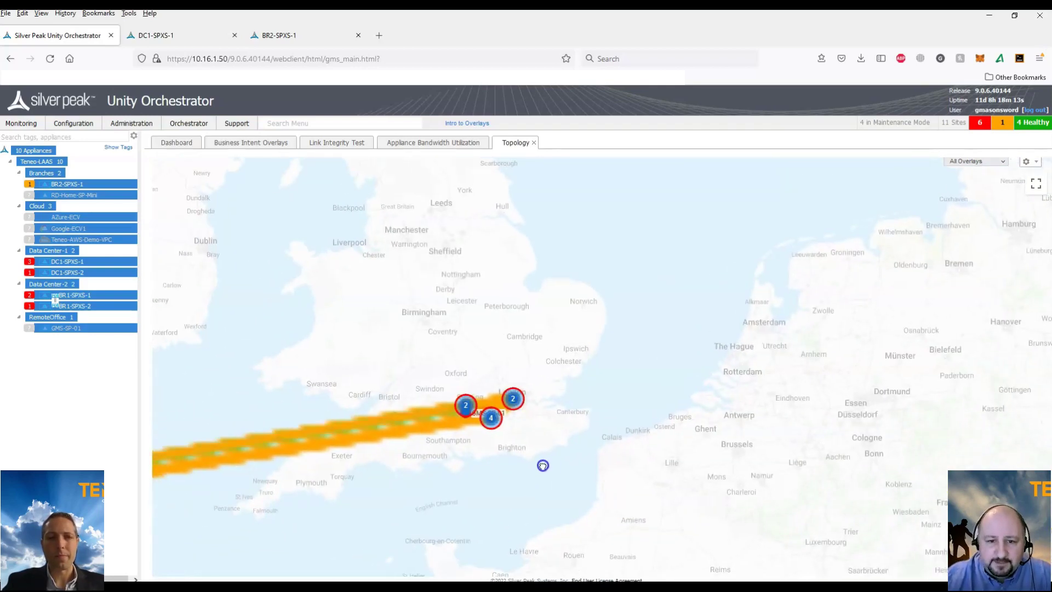
Show only DefaultOverlay tunnels on the map, then return to the Dashboard
left_click(1001, 162)
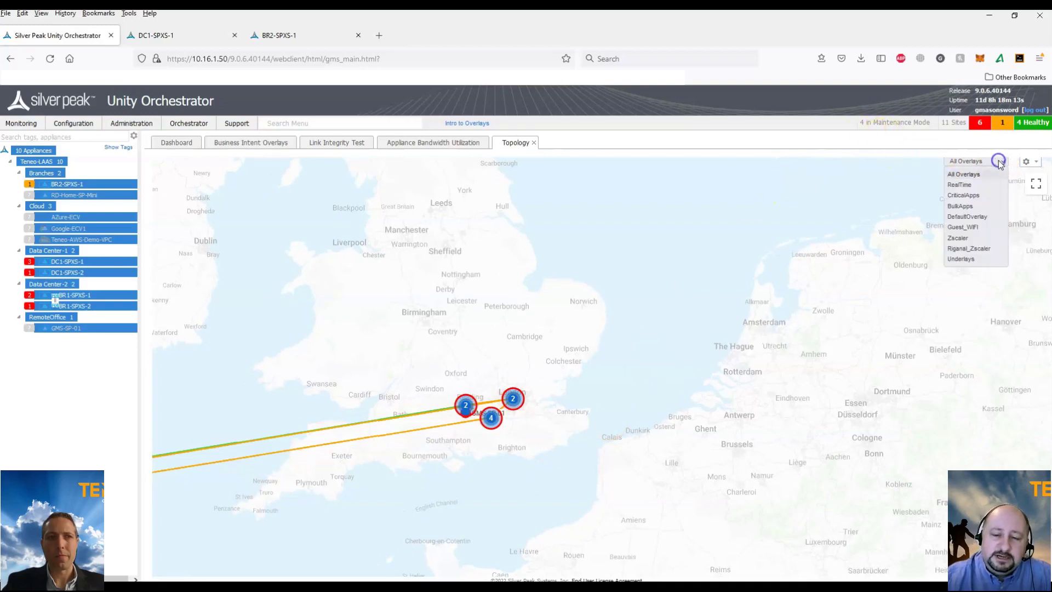
left_click(978, 217)
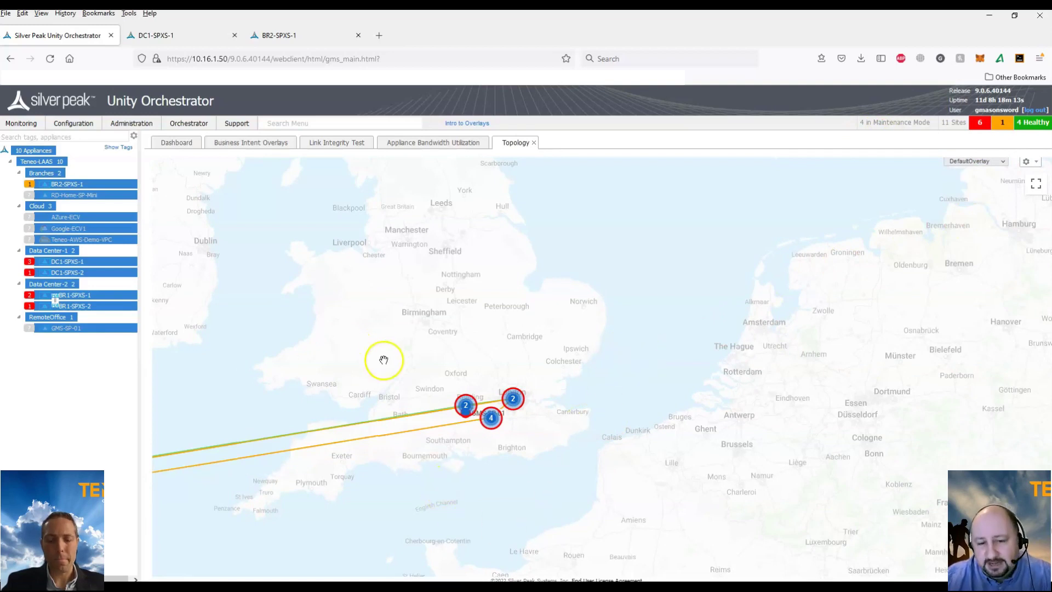
left_click(187, 143)
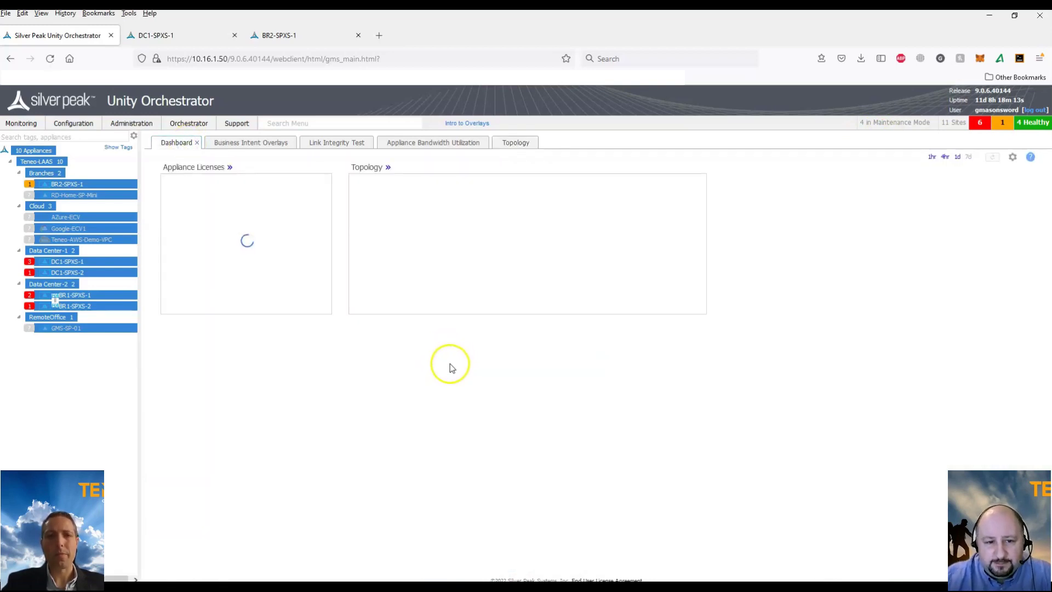
Open the Health Map details for DC1-SPXS-2's 03-Jan 12:00 cell
scroll(463, 376, "down", 4)
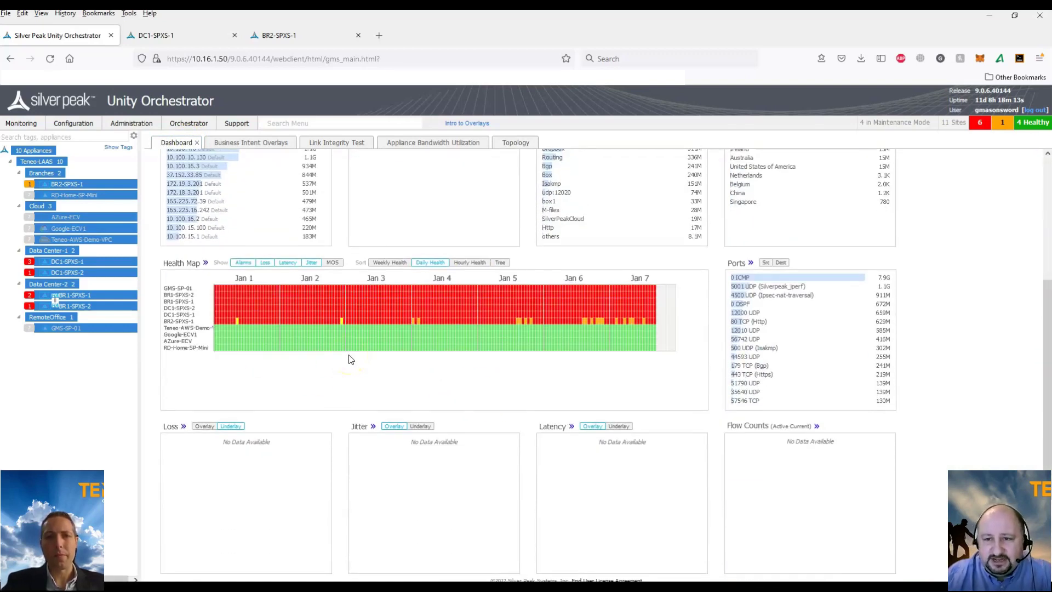
left_click(379, 311)
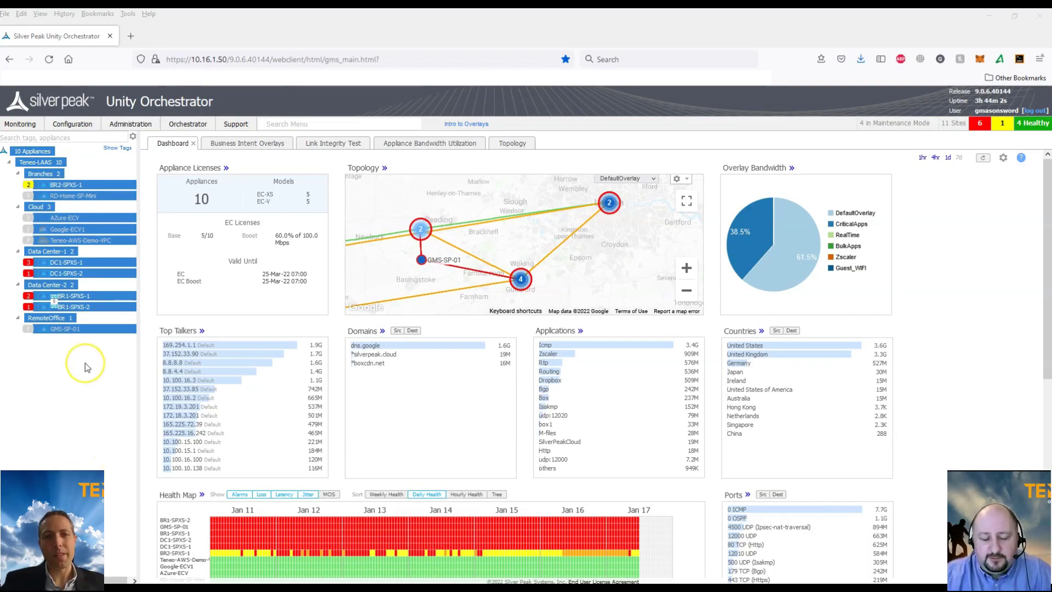
Limit the dashboard to BR2-SPXS-1 and DC1-SPXS-1 and open each appliance's charts in a new tab
left_click(38, 153)
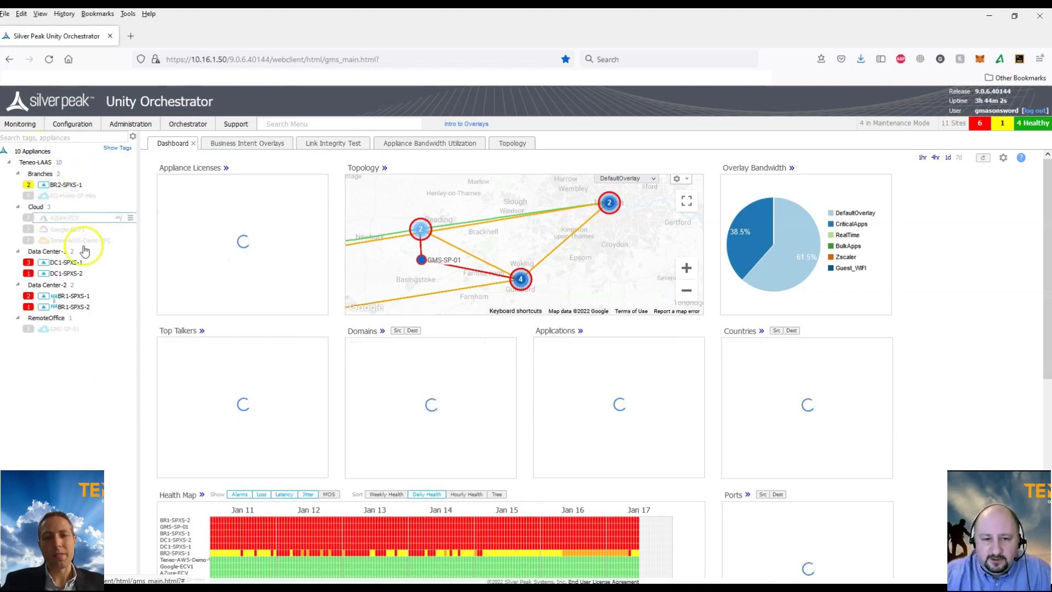
left_click(86, 186)
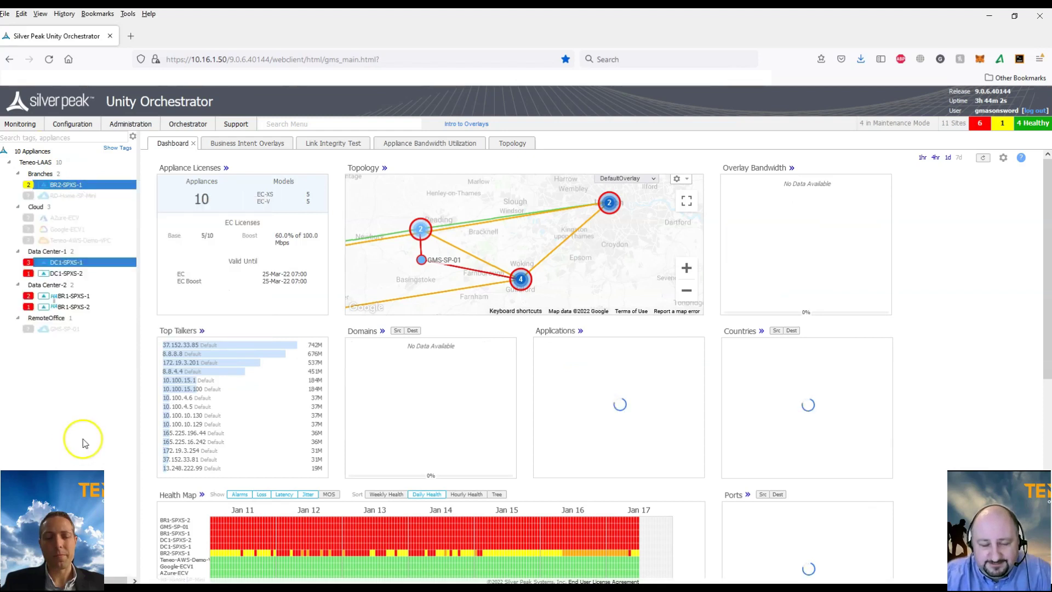
mouse_move(117, 266)
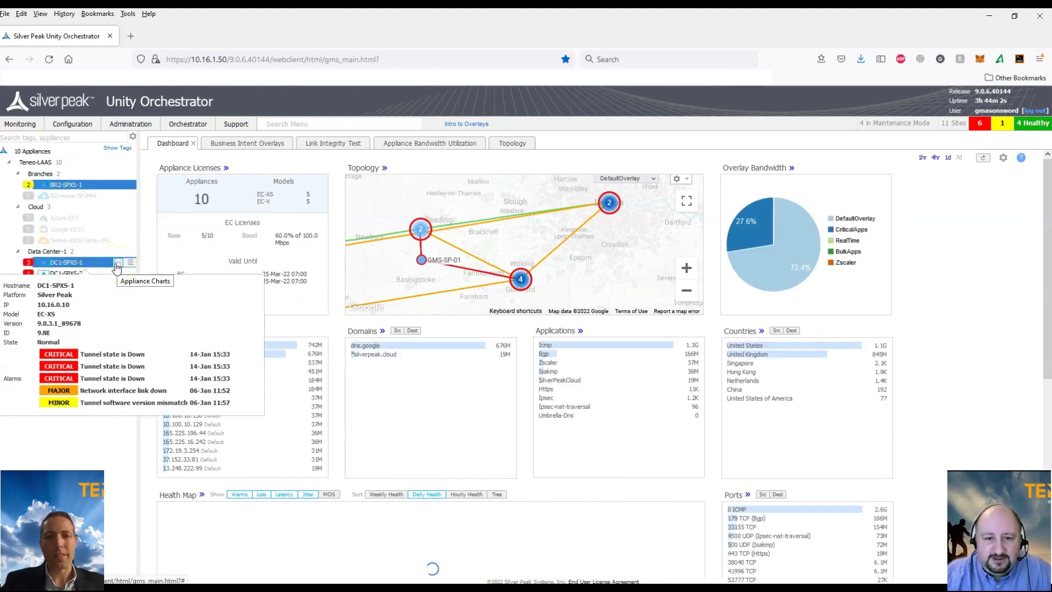
mouse_move(120, 190)
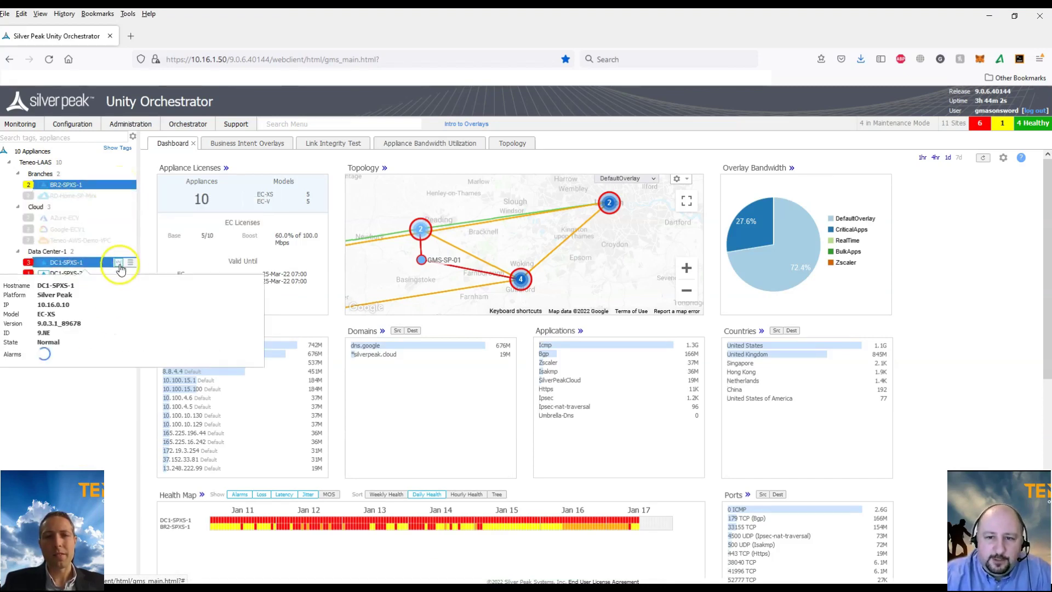
left_click(121, 267)
left_click(78, 36)
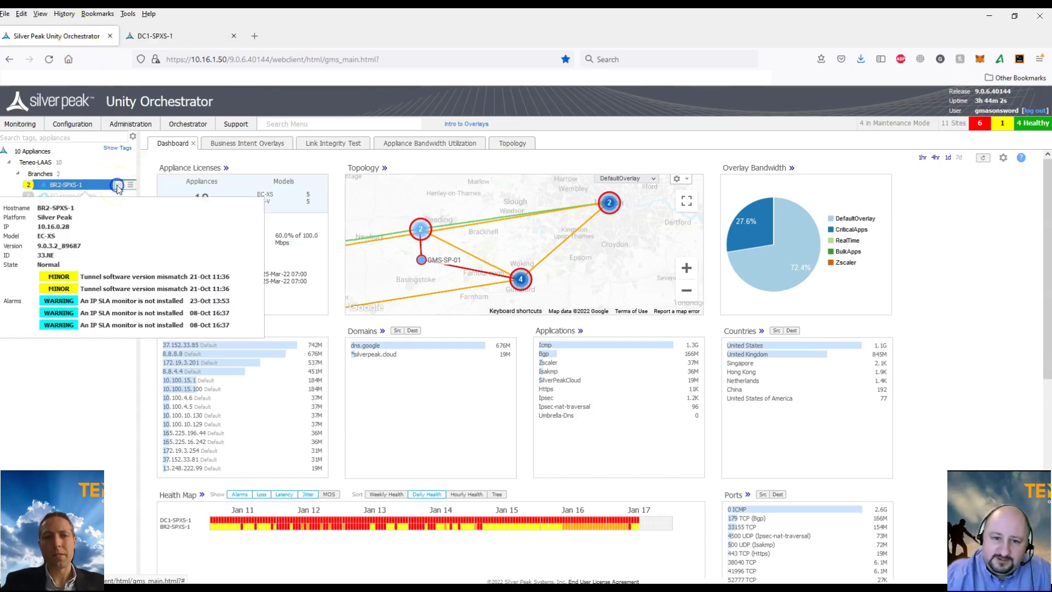
left_click(117, 189)
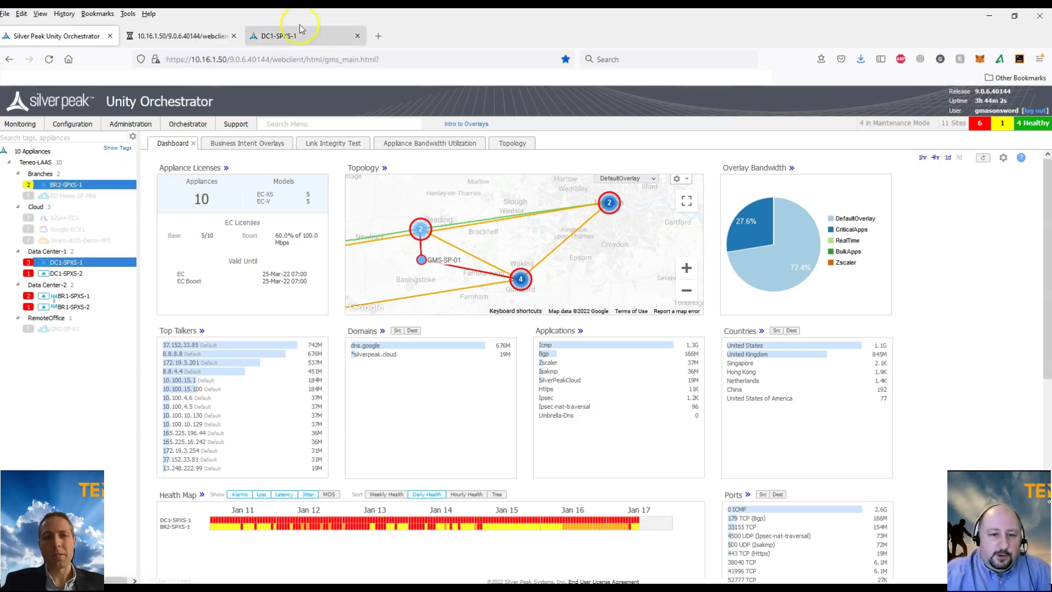
Move DC1-SPXS-1's charts tab first, expand the chart lists, and keep real-time data
left_click_drag(301, 28, 178, 41)
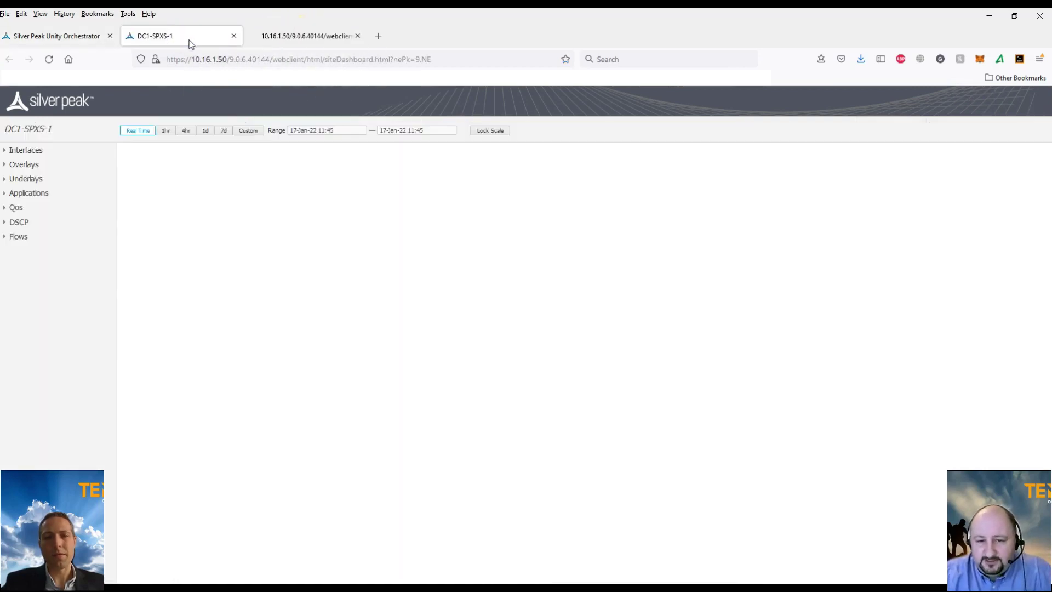
left_click(6, 180)
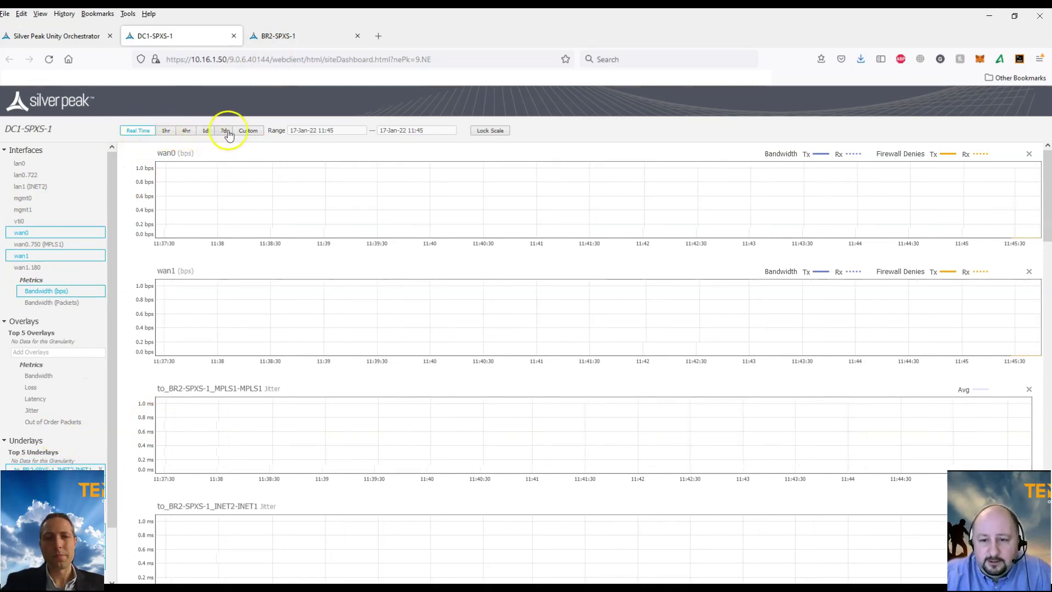
left_click(249, 132)
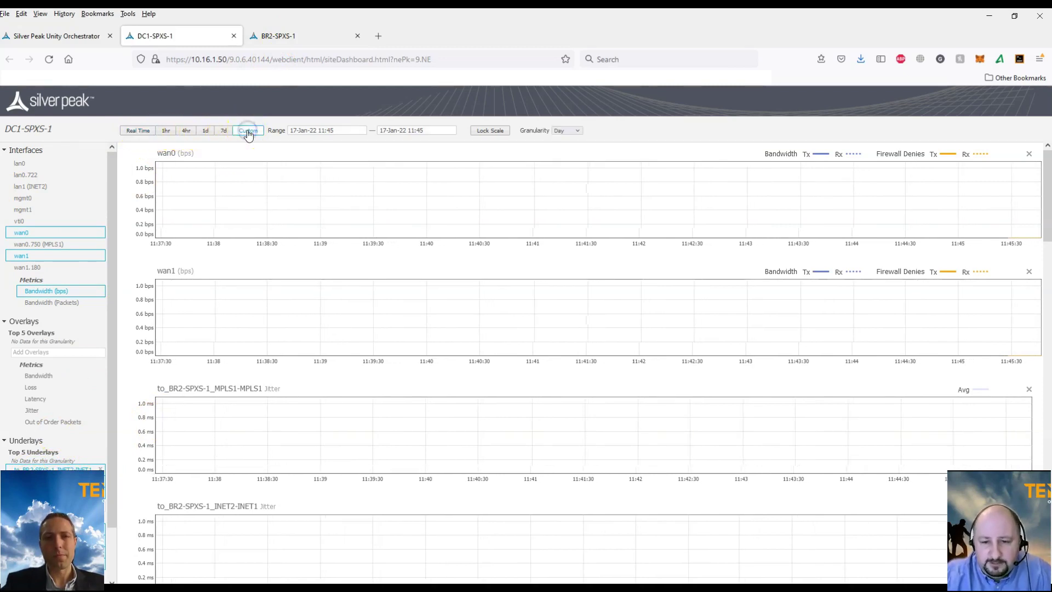
left_click(575, 132)
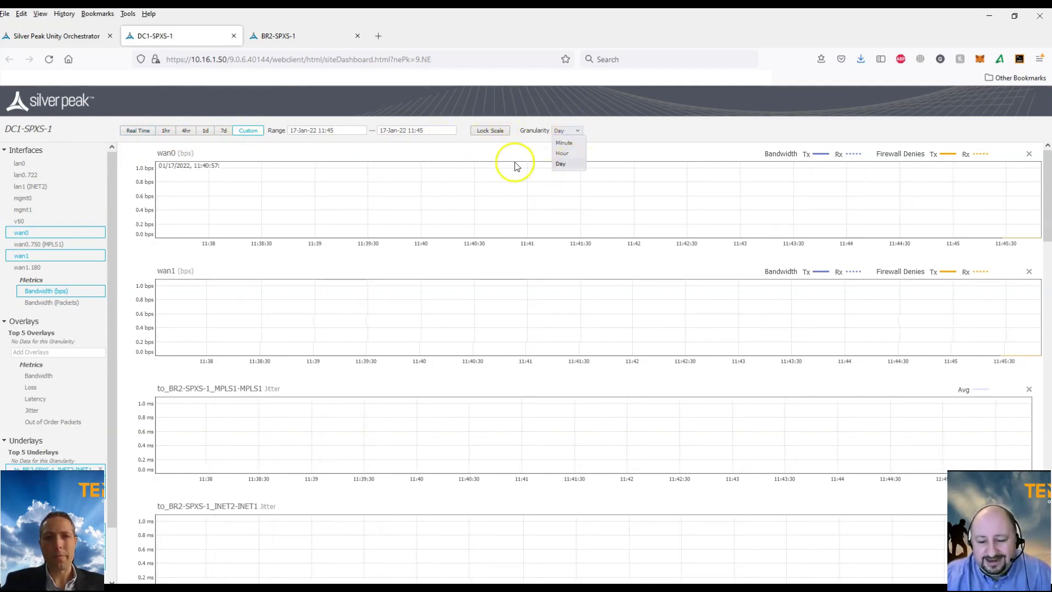
left_click(501, 153)
left_click(141, 133)
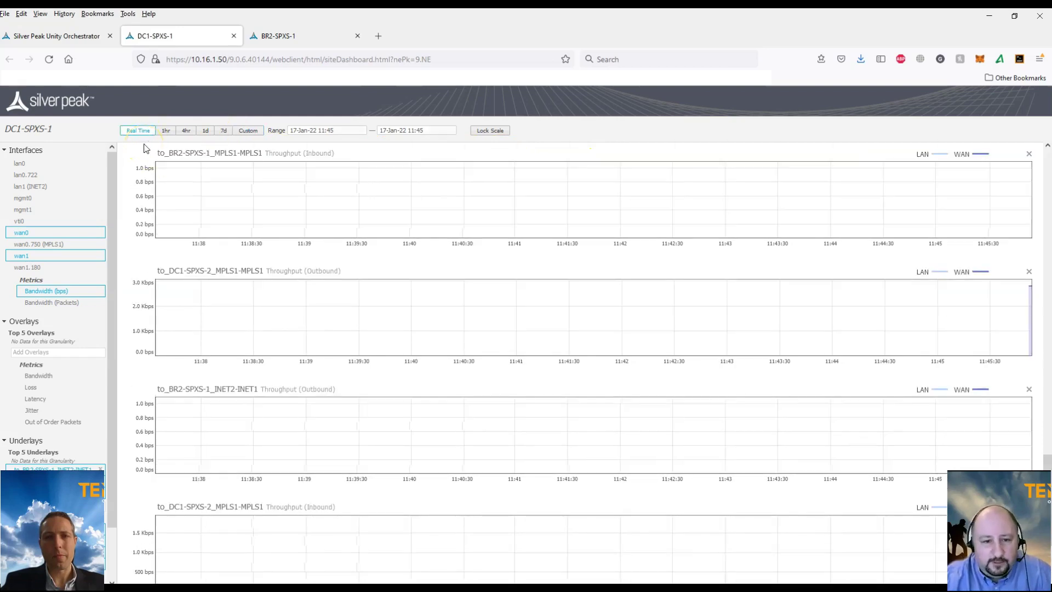
Scroll to the to_BR2-SPXS-1_MPLS1-MPLS1 outbound and inbound throughput charts showing the spikes
left_click(137, 274)
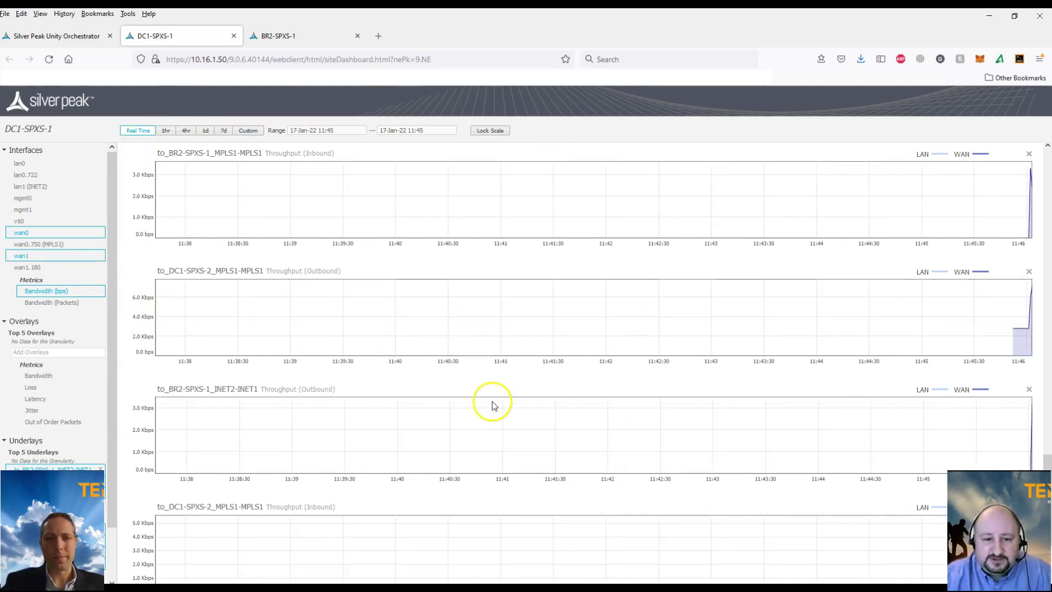
scroll(488, 405, "down", 5)
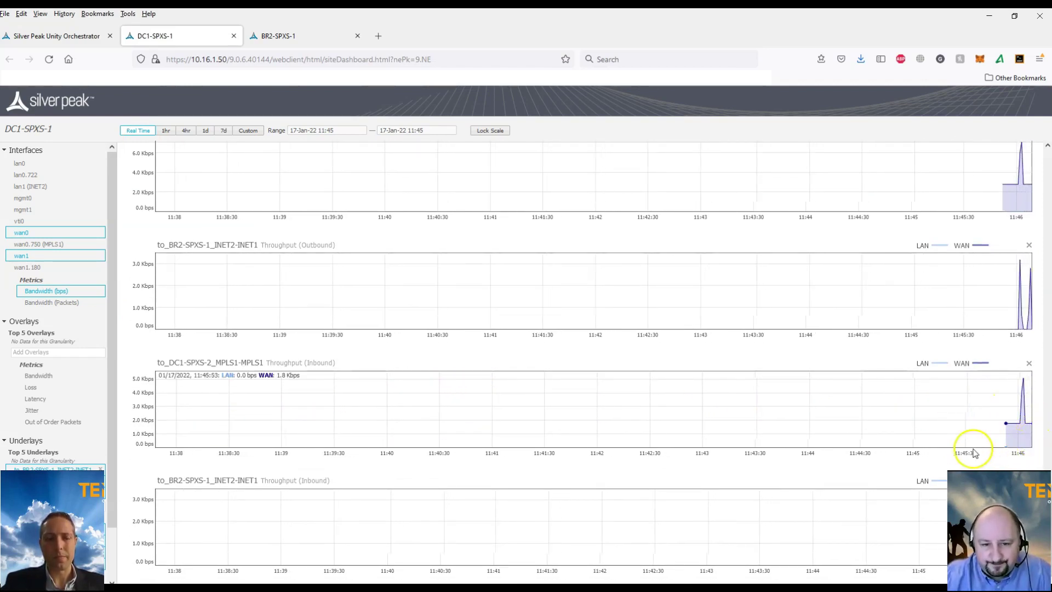
scroll(652, 479, "up", 3)
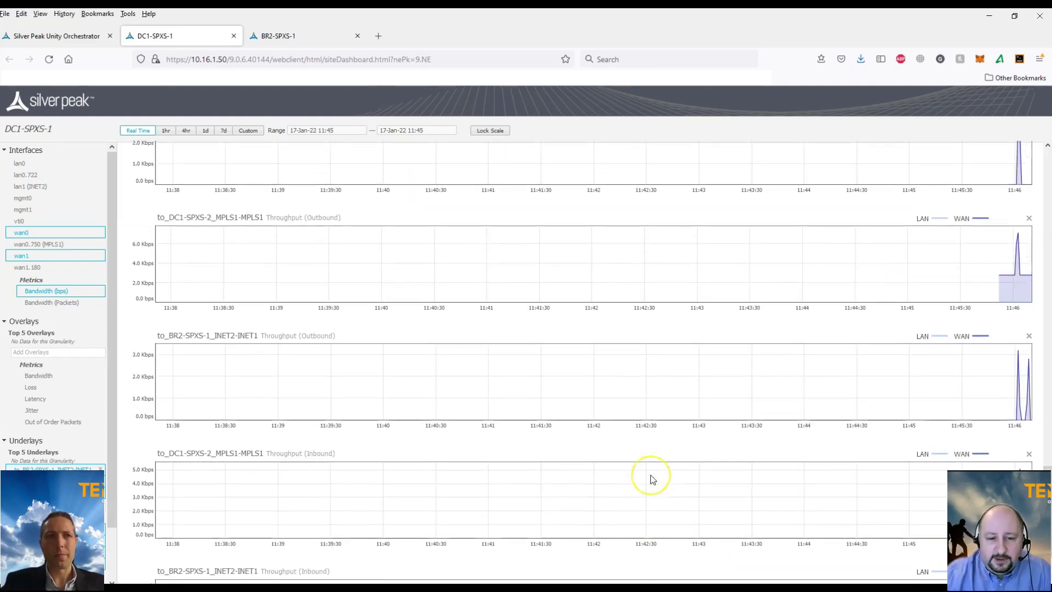
scroll(651, 475, "up", 10)
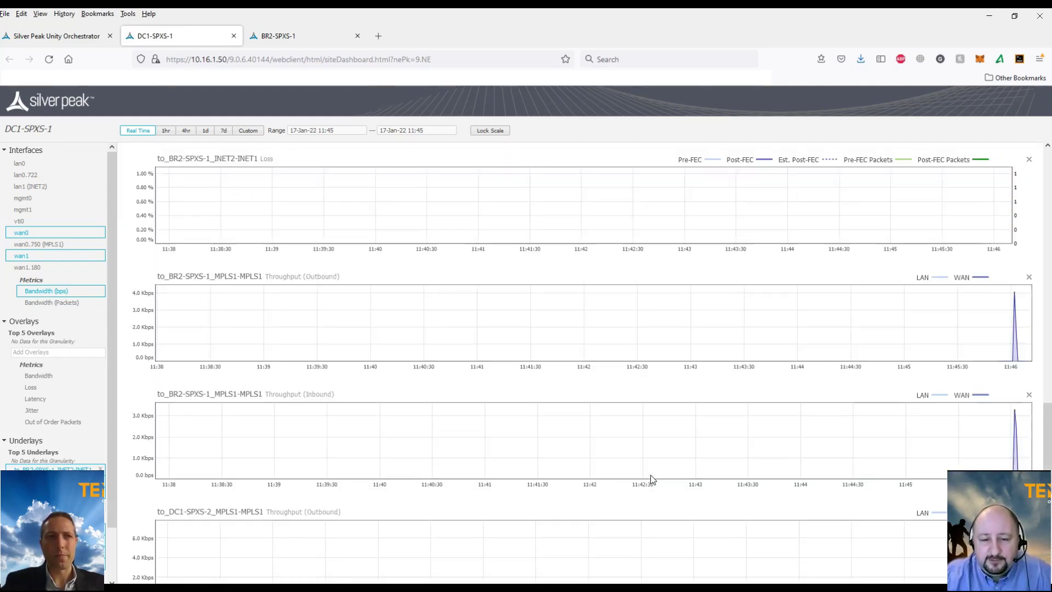
scroll(650, 475, "down", 3)
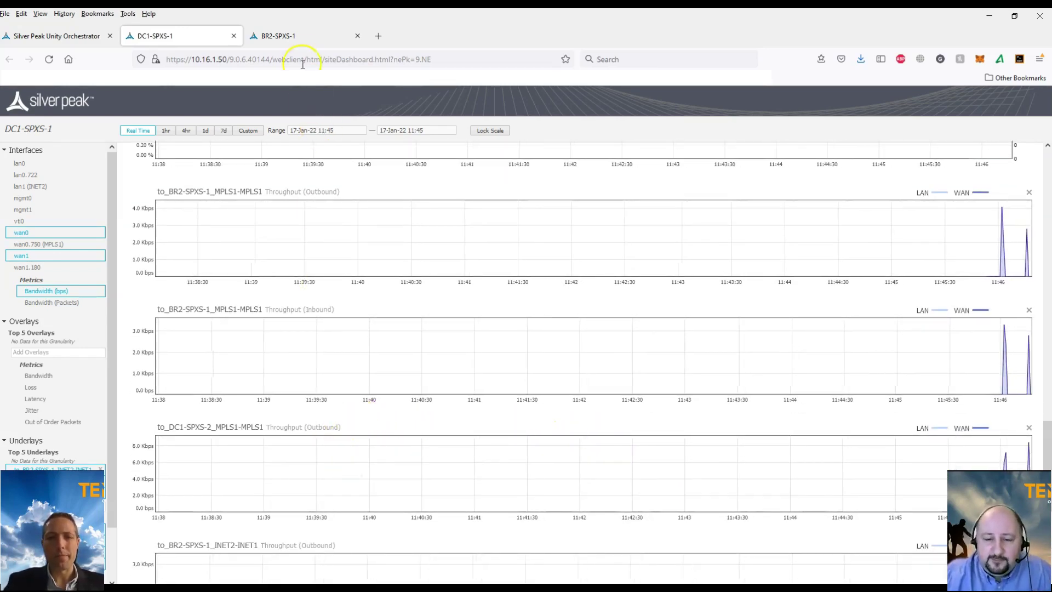
On BR2-SPXS-1's charts, add the to_DC1-SPXS-1_INET1-INET2 underlay and review its throughput charts
left_click(305, 37)
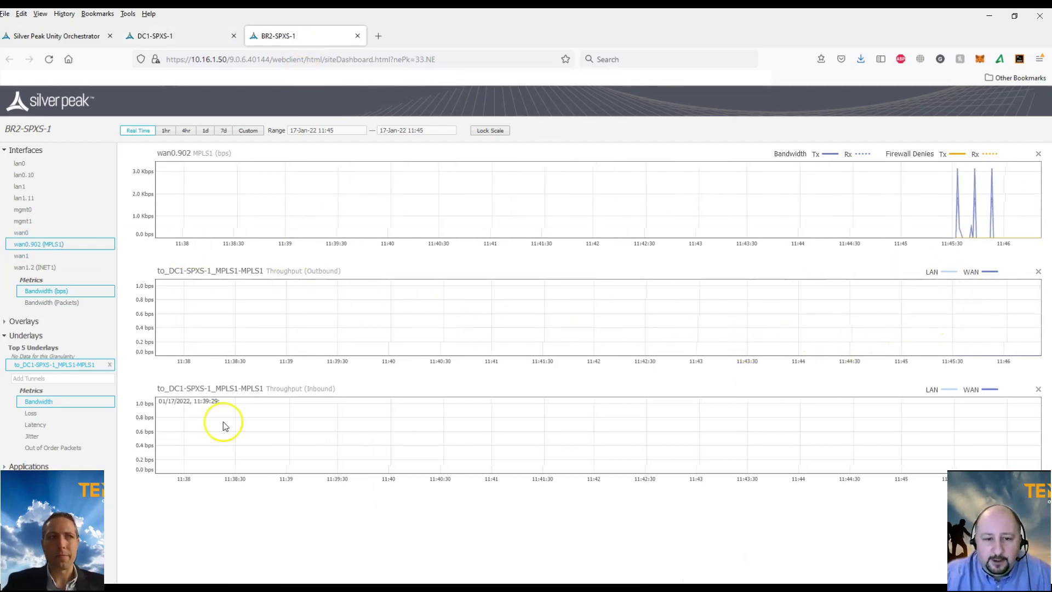
left_click(44, 378)
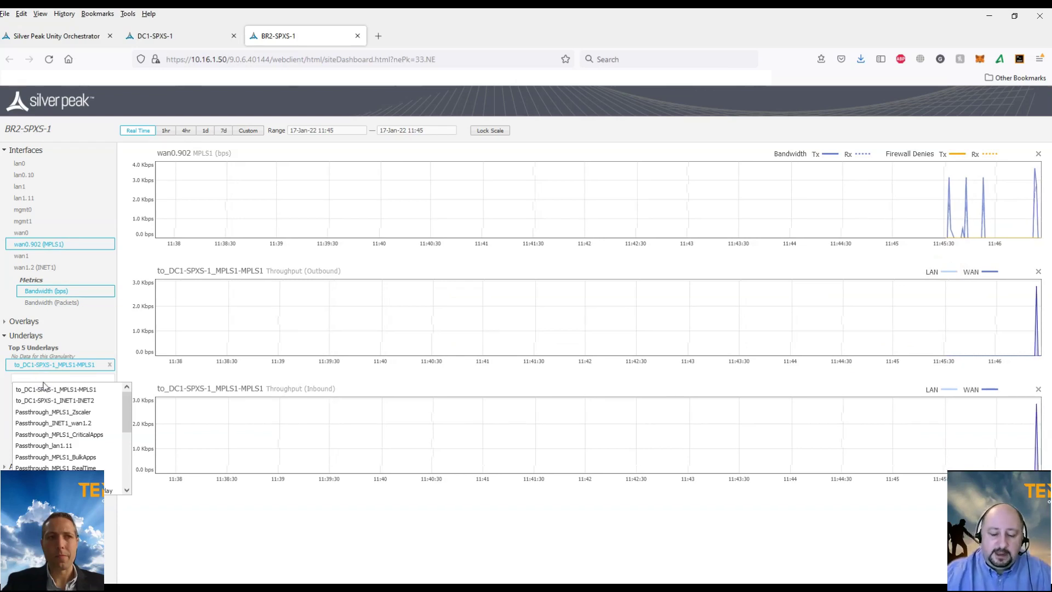
left_click(45, 401)
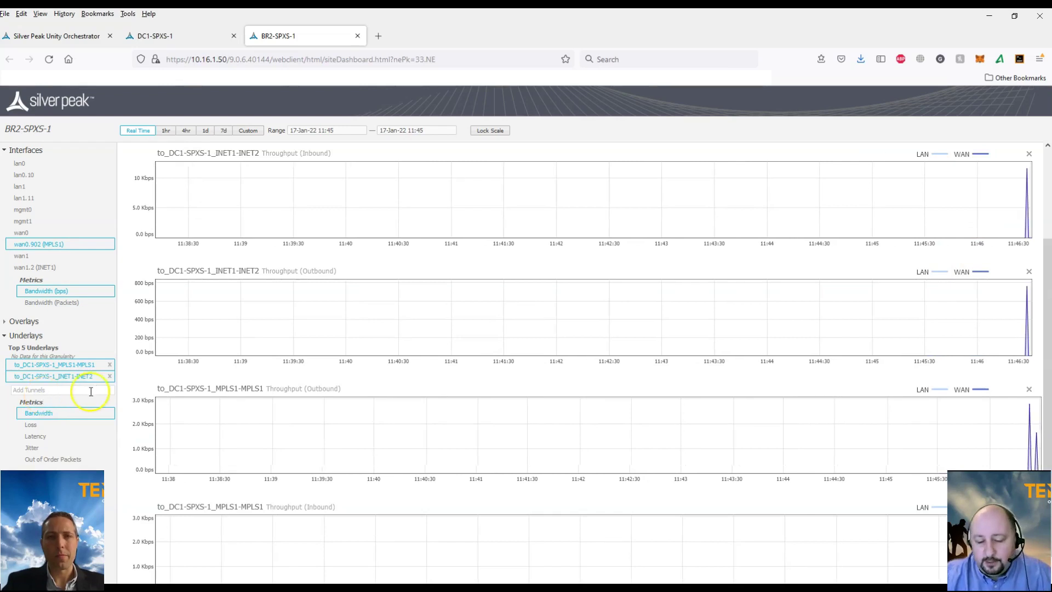
scroll(594, 271, "down", 1)
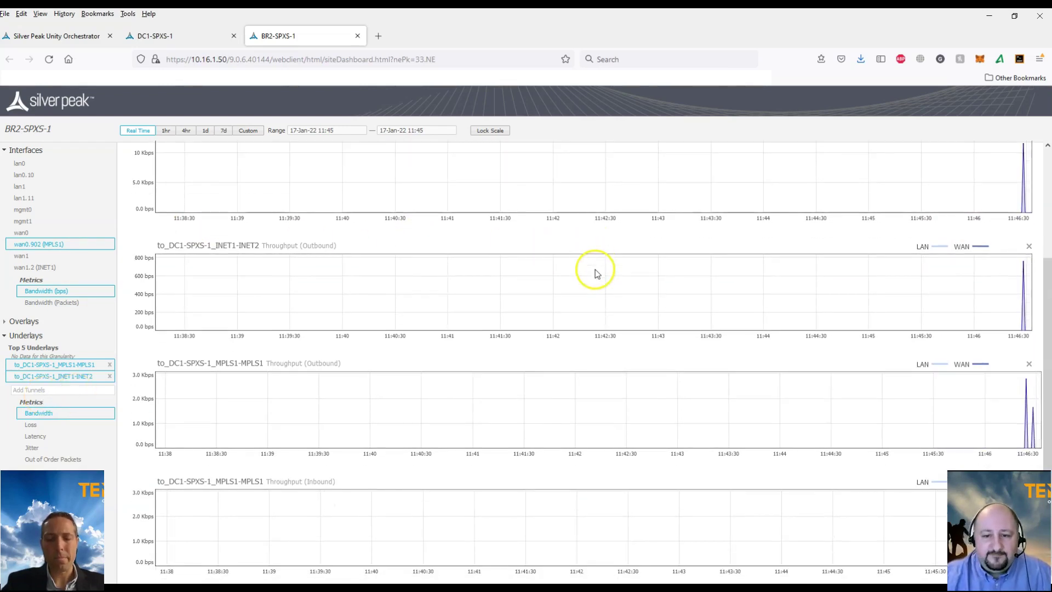
scroll(592, 334, "up", 4)
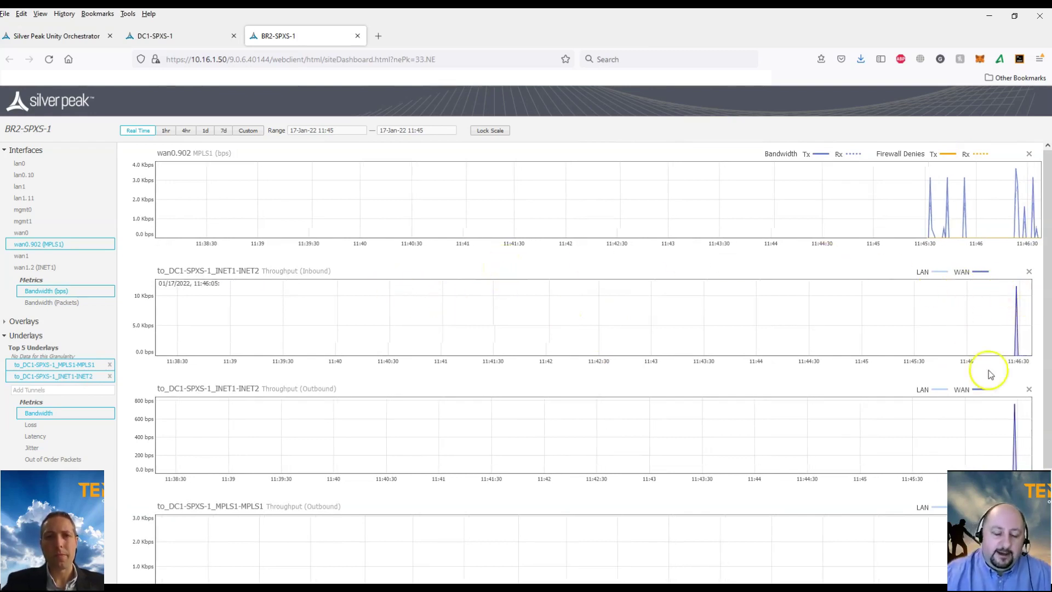
scroll(1009, 433, "down", 4)
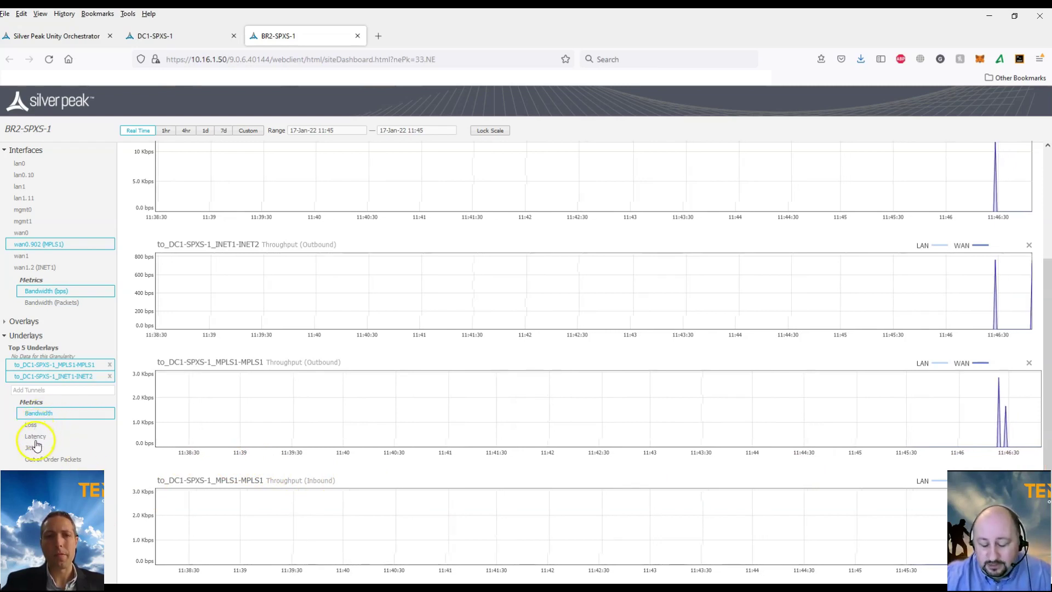
Add Loss and Latency charts for BR2-SPXS-1's underlays, then view DC1-SPXS-1's latency charts
left_click(35, 439)
left_click(33, 428)
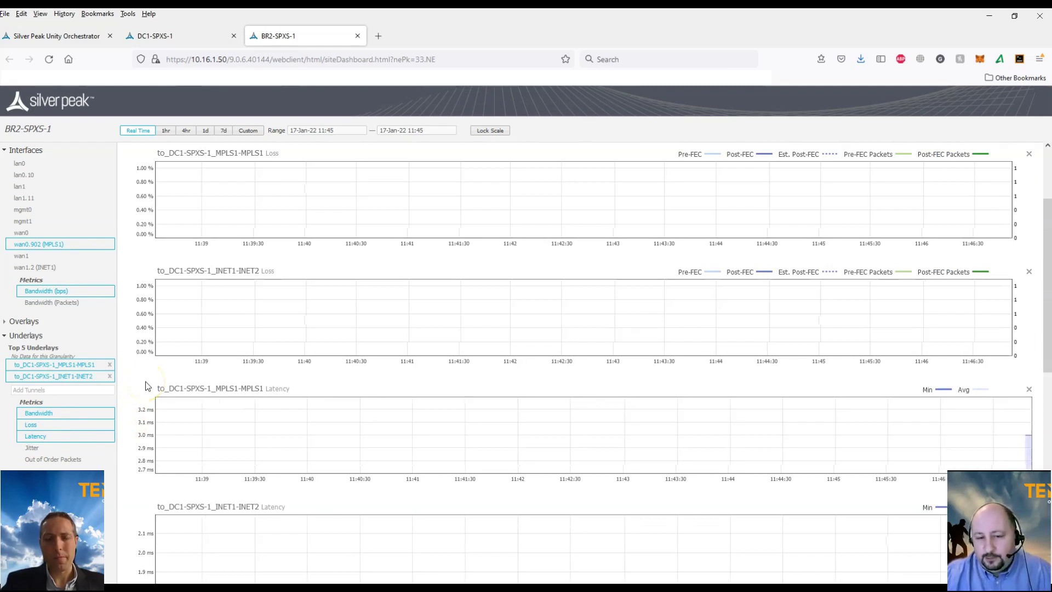
mouse_move(1029, 438)
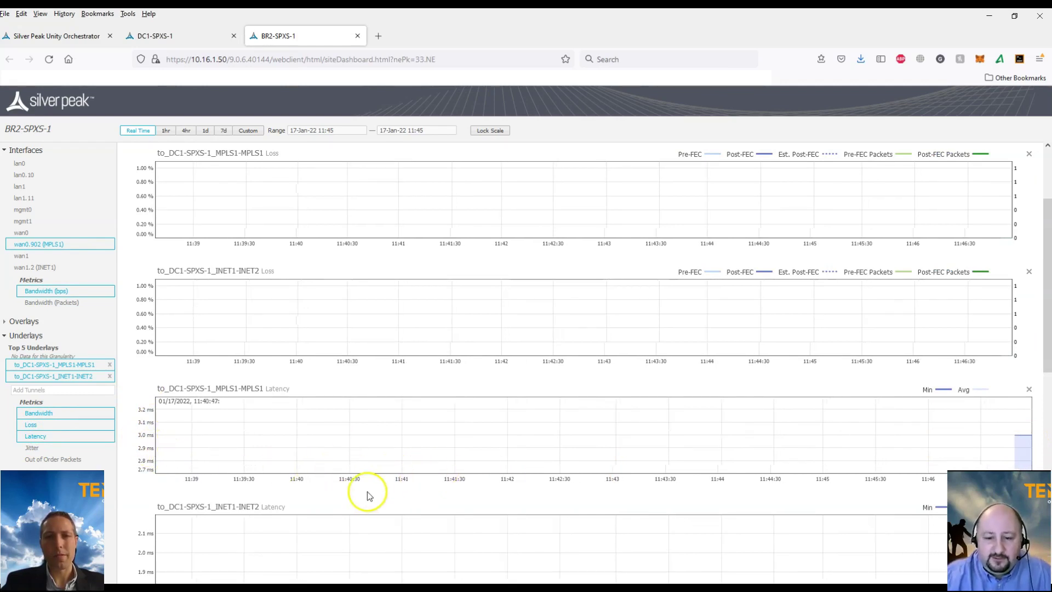
scroll(465, 509, "down", 1)
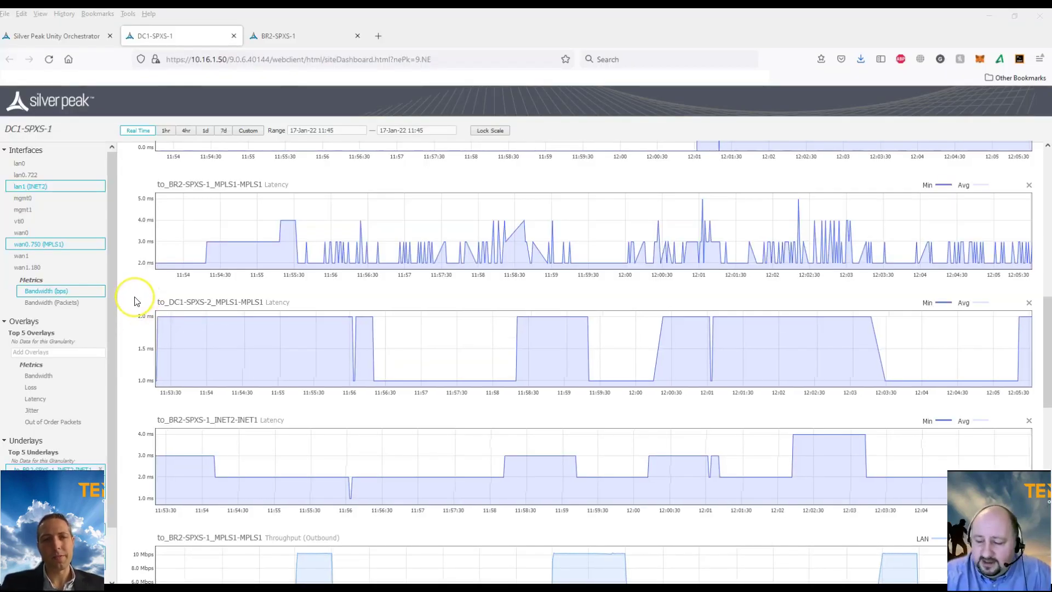
left_click(137, 301)
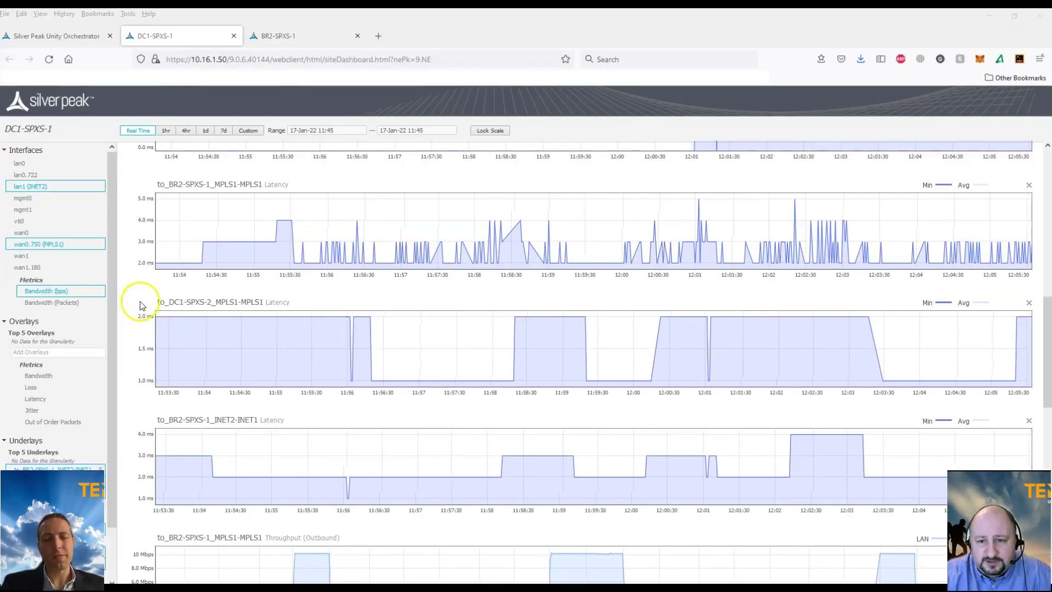
left_click(148, 241)
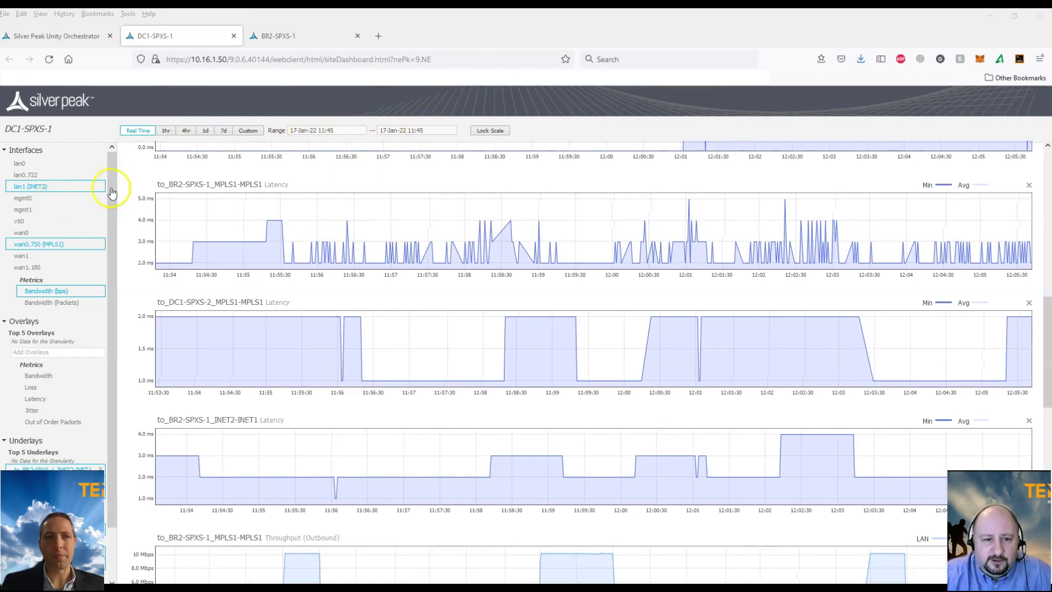
Start a Link Integrity Test from BR2-SPXS-1 over to_DC1-SPXS-1_MPLS1-MPLS1
left_click(67, 37)
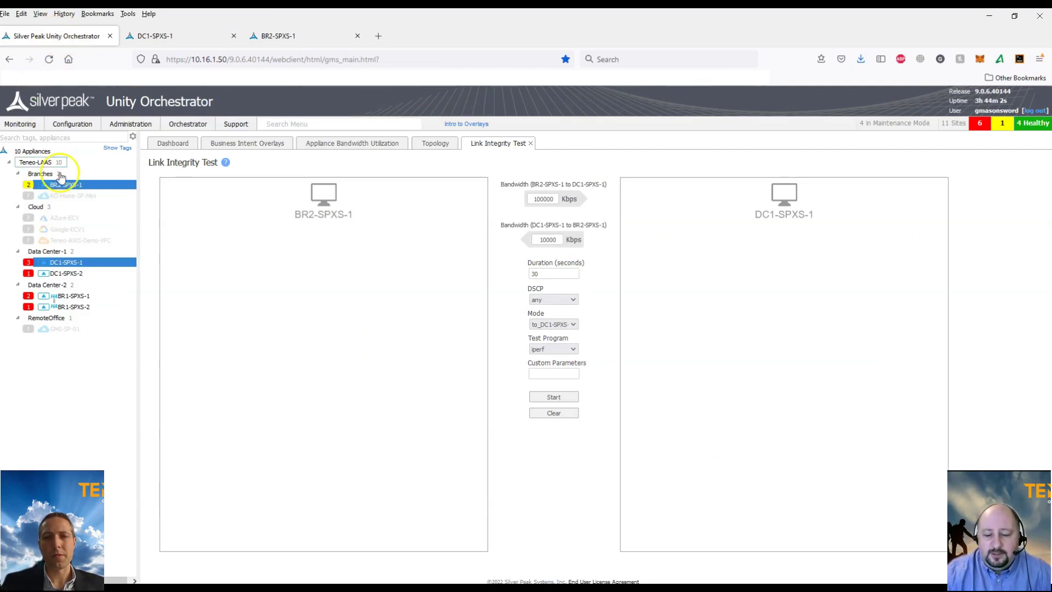
mouse_move(73, 187)
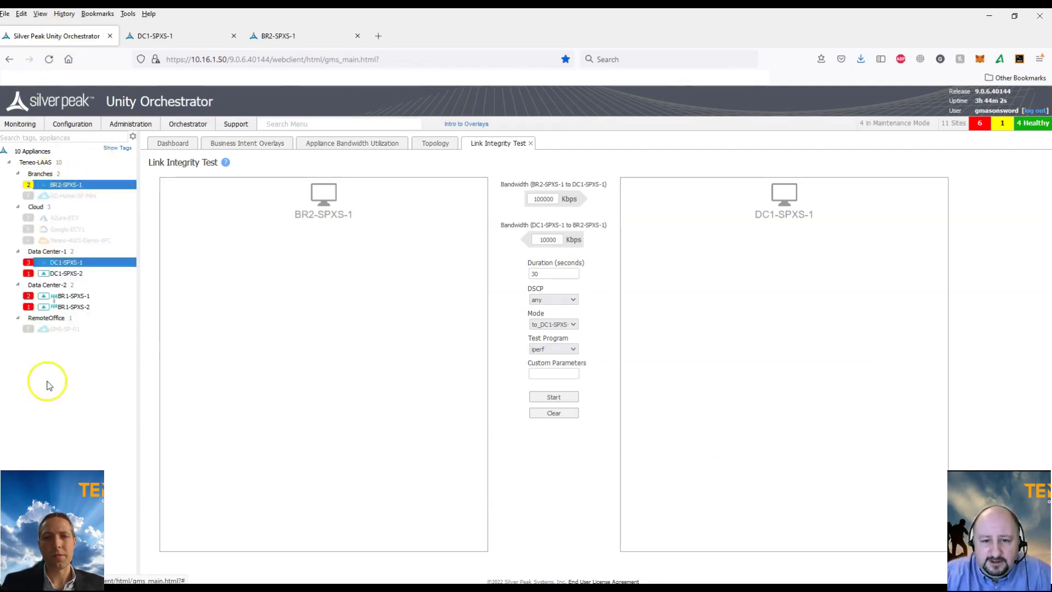
mouse_move(68, 265)
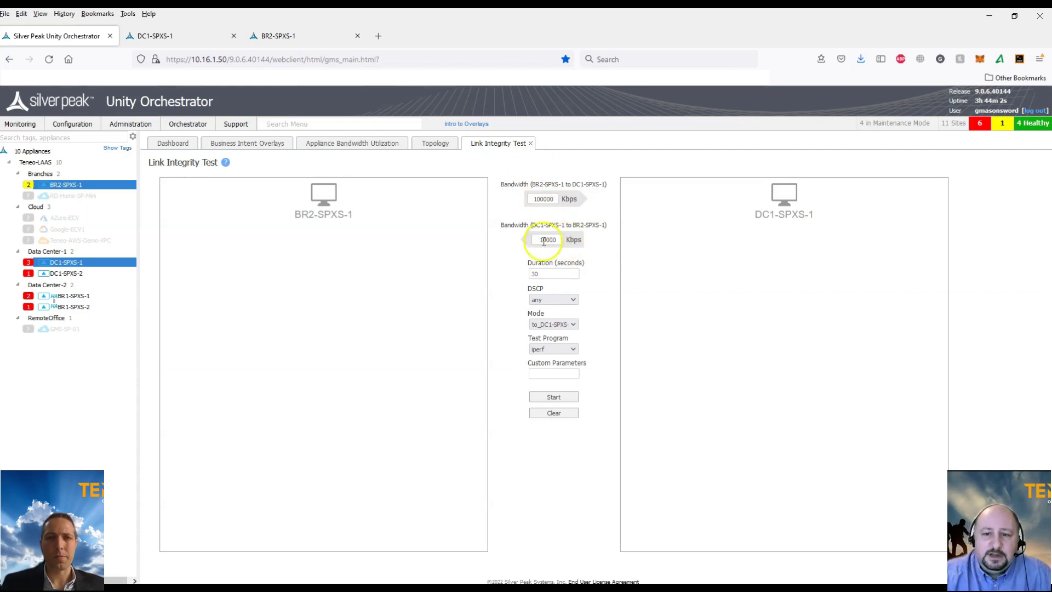
left_click(565, 324)
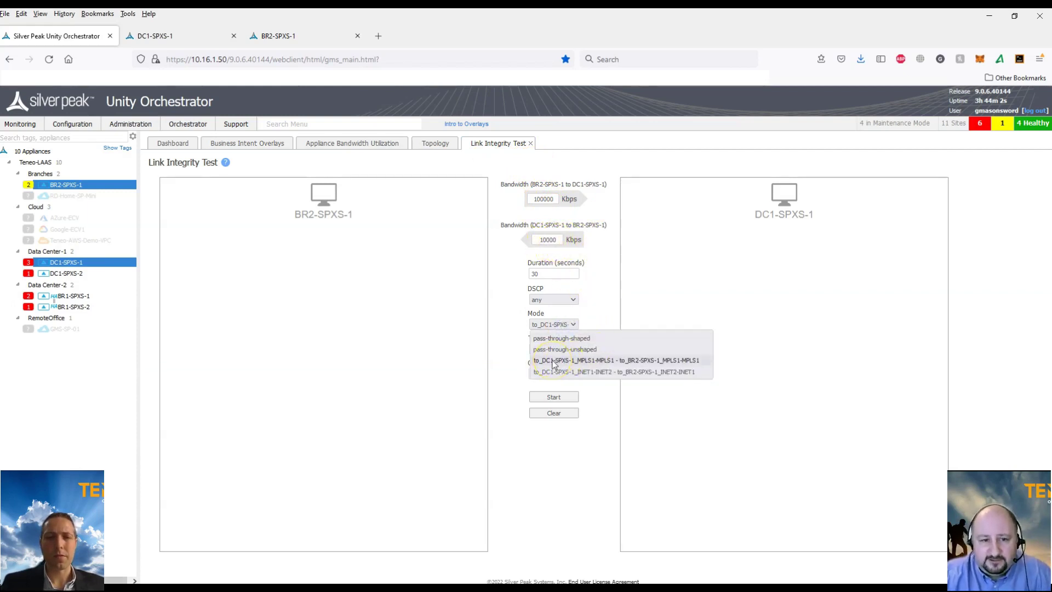
left_click(585, 362)
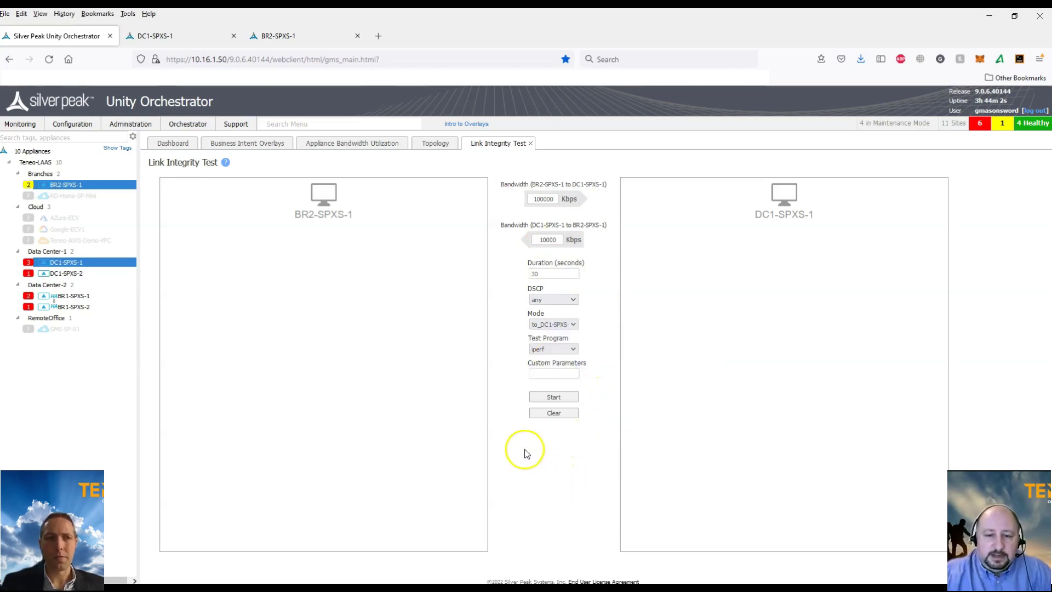
left_click(548, 398)
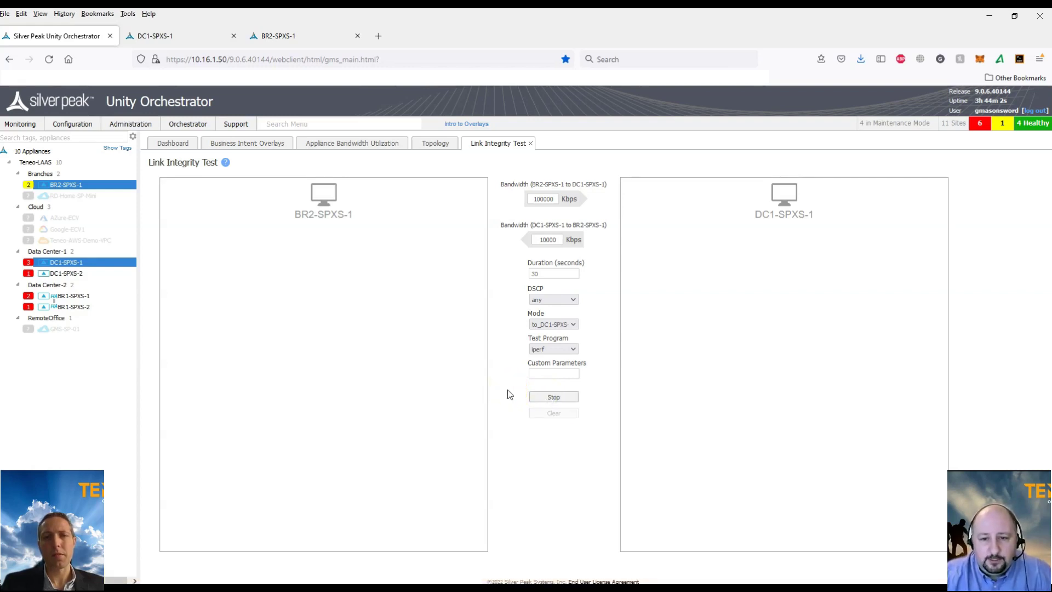
left_click(507, 576)
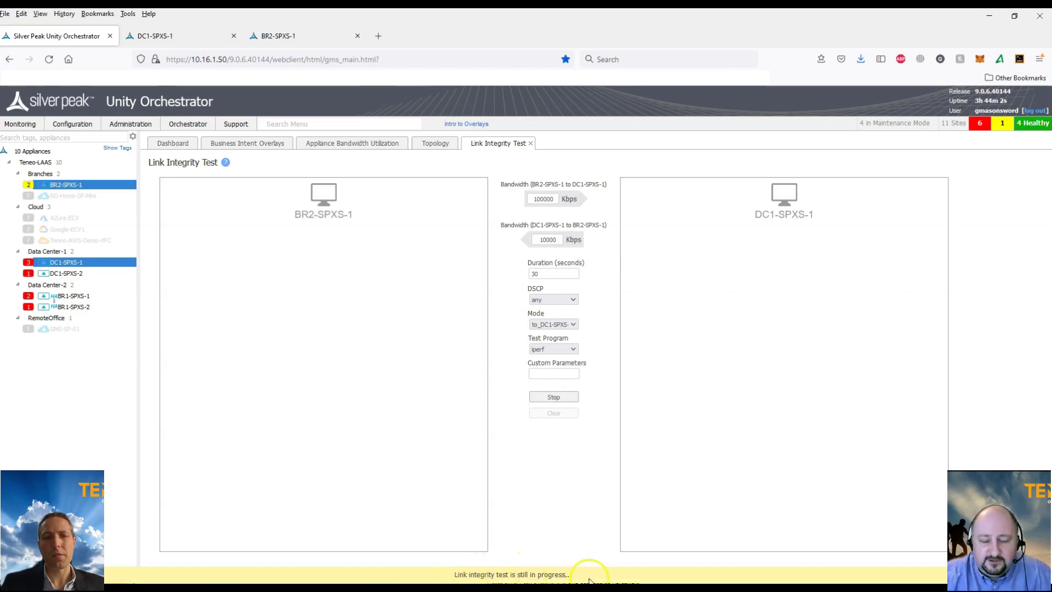
Check DC1-SPXS-1's and BR2-SPXS-1's charts for the MPLS1 test traffic burst
left_click(181, 41)
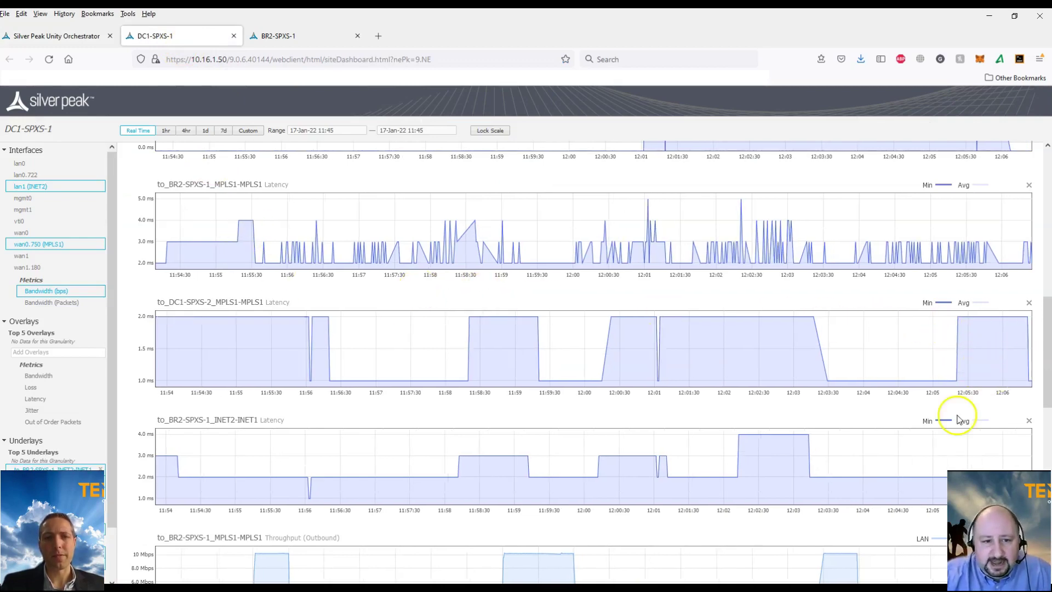
scroll(790, 507, "down", 3)
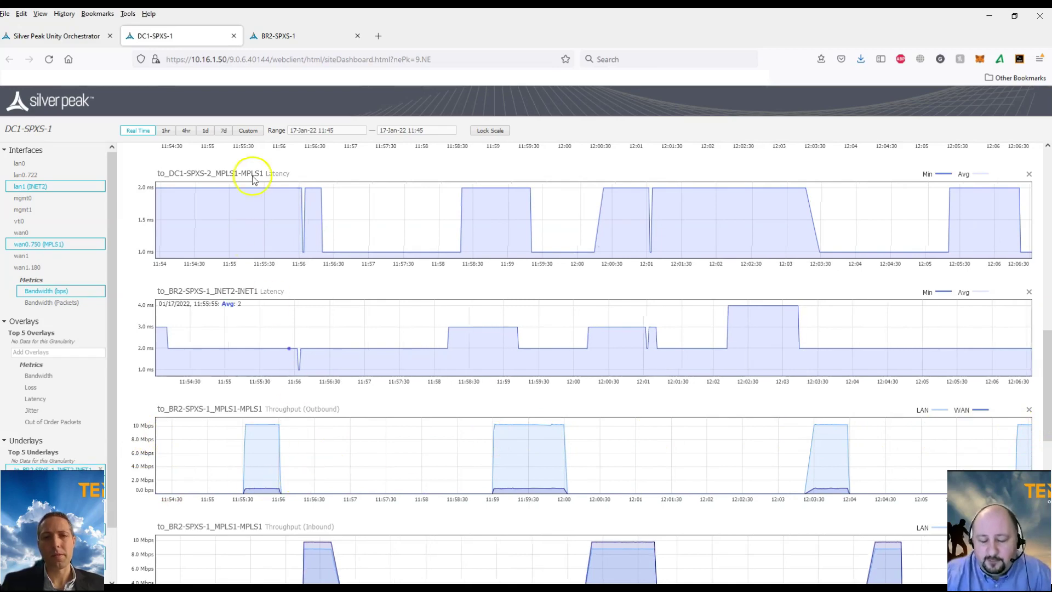
left_click(271, 40)
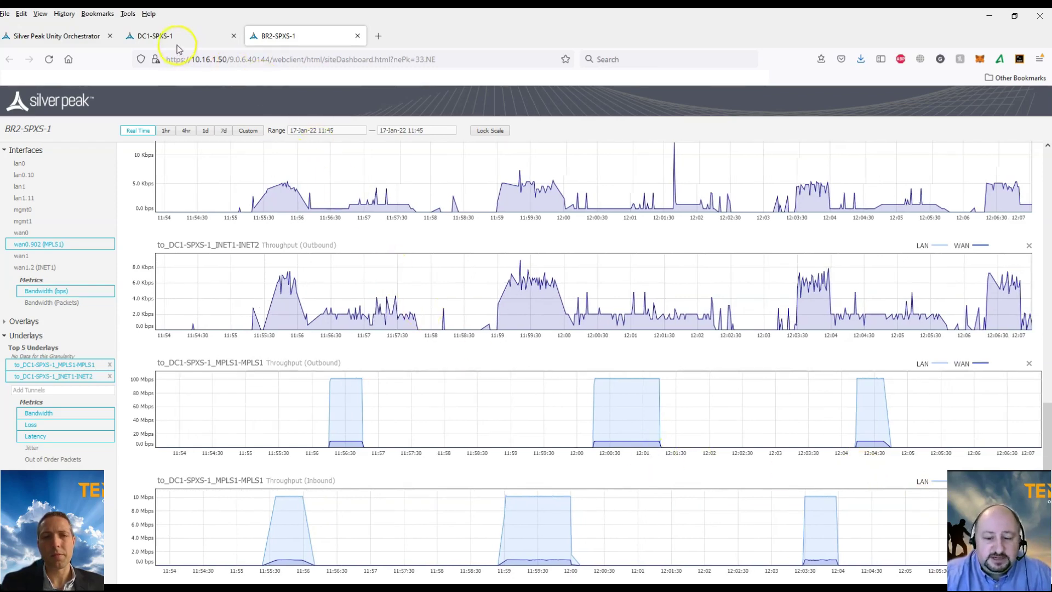
Open the Appliance Bandwidth Utilization report limited to the last 1 hour
left_click(69, 36)
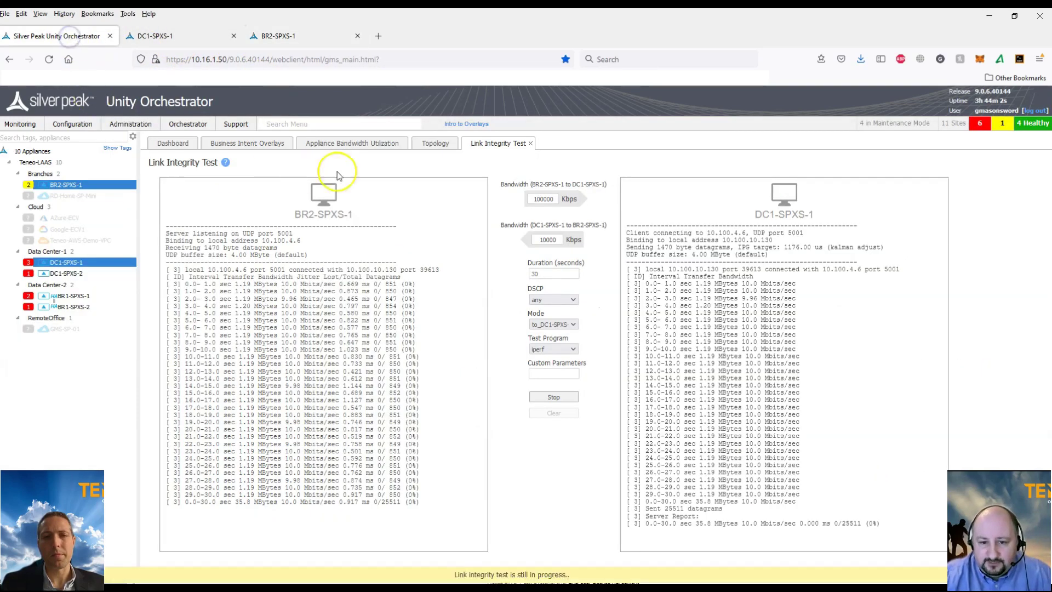
left_click(350, 143)
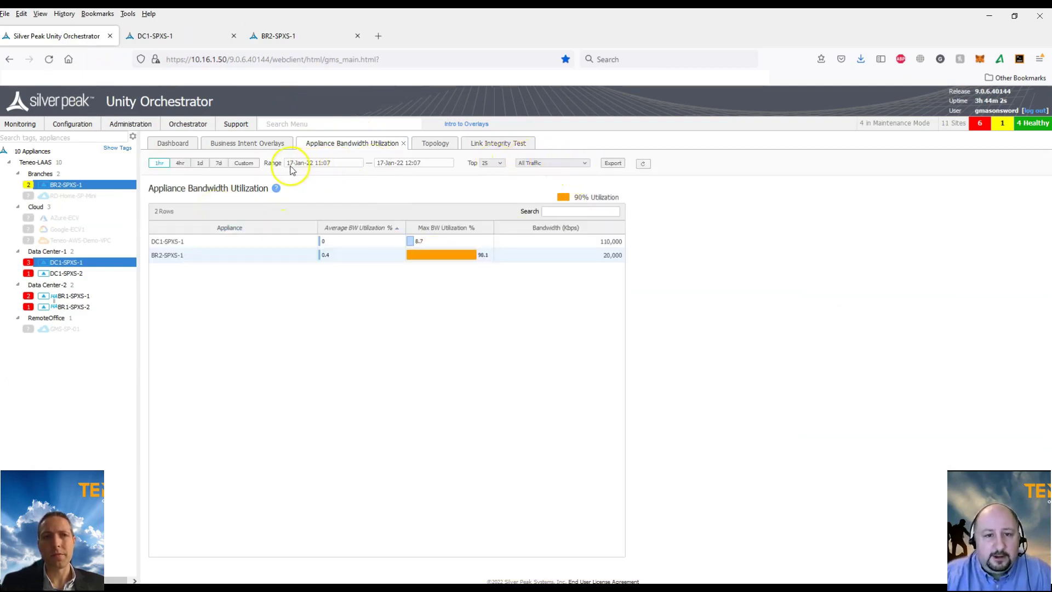
left_click(157, 164)
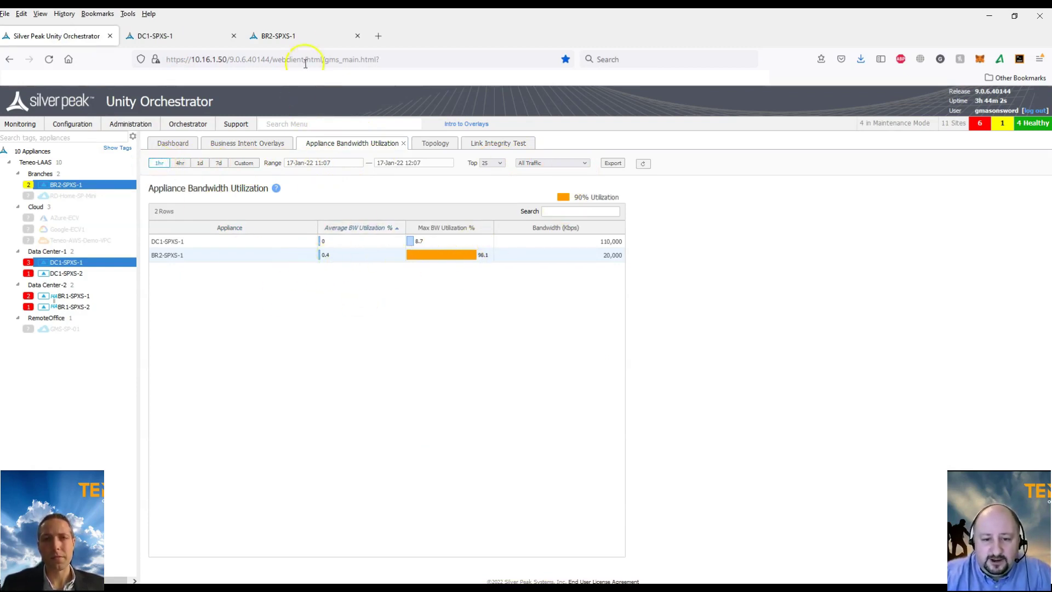
Switch back to the BR2-SPXS-1 dashboard showing three test bursts on the MPLS1 throughput charts
left_click(296, 39)
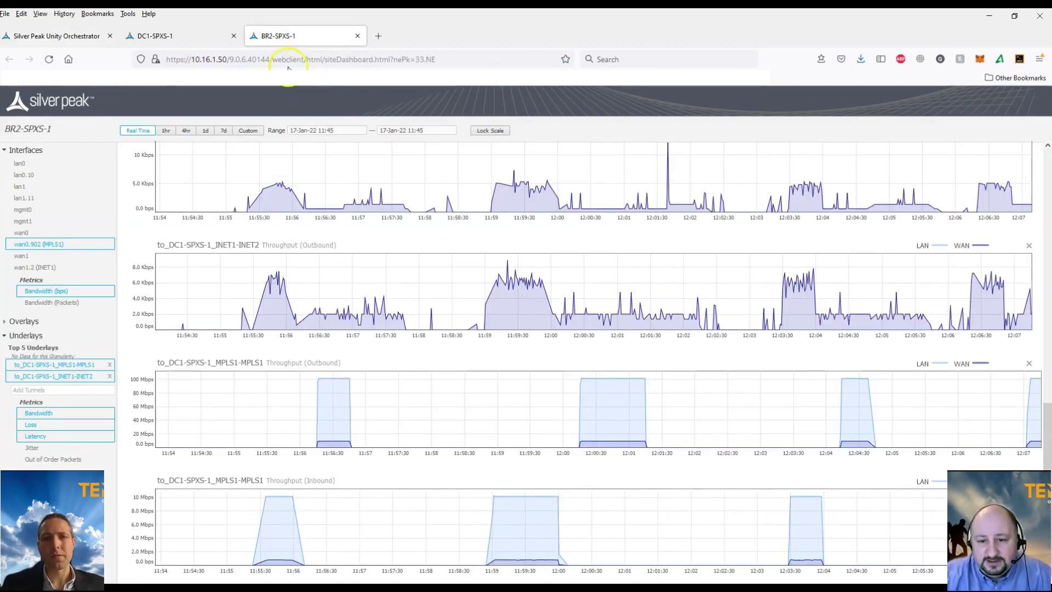